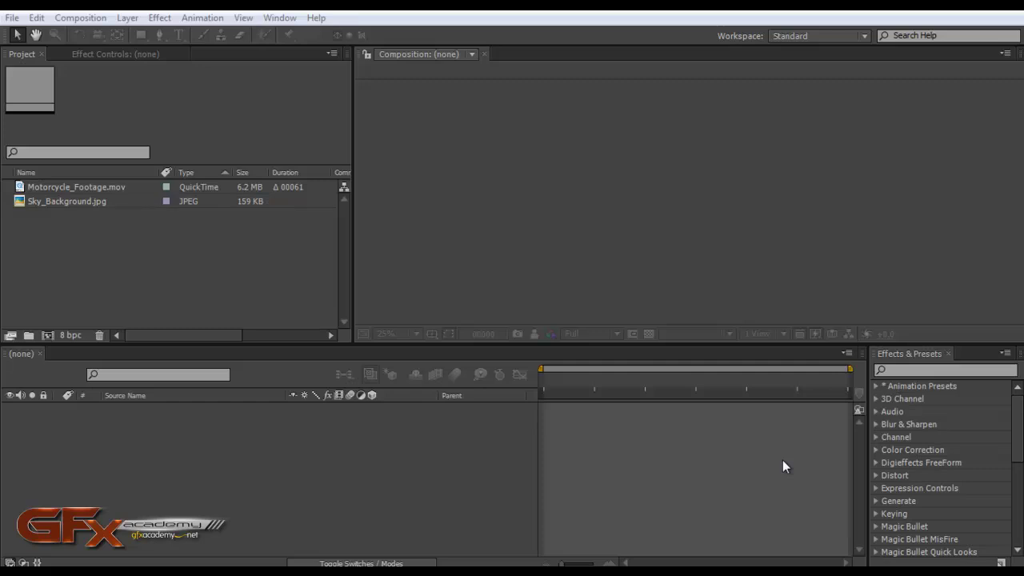
# Open Motorcycle_Footage.mov in the footage viewer and scrub to frame 36 to examine the motorcycle for interlacing.
pyautogui.click(69, 188)
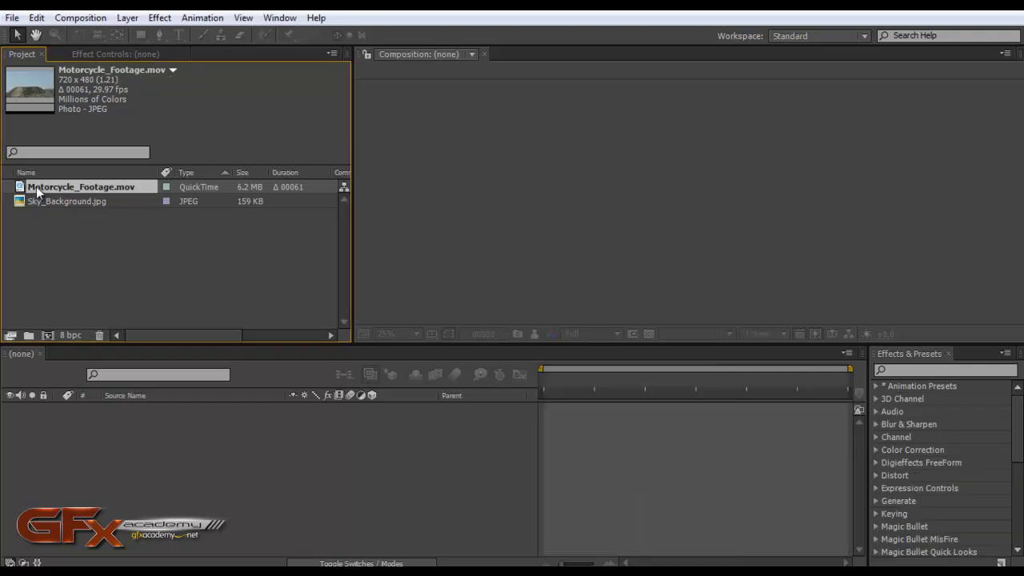
pyautogui.doubleClick(36, 187)
pyautogui.moveTo(442, 240); pyautogui.dragTo(776, 255)
pyautogui.moveTo(458, 299); pyautogui.dragTo(560, 296)
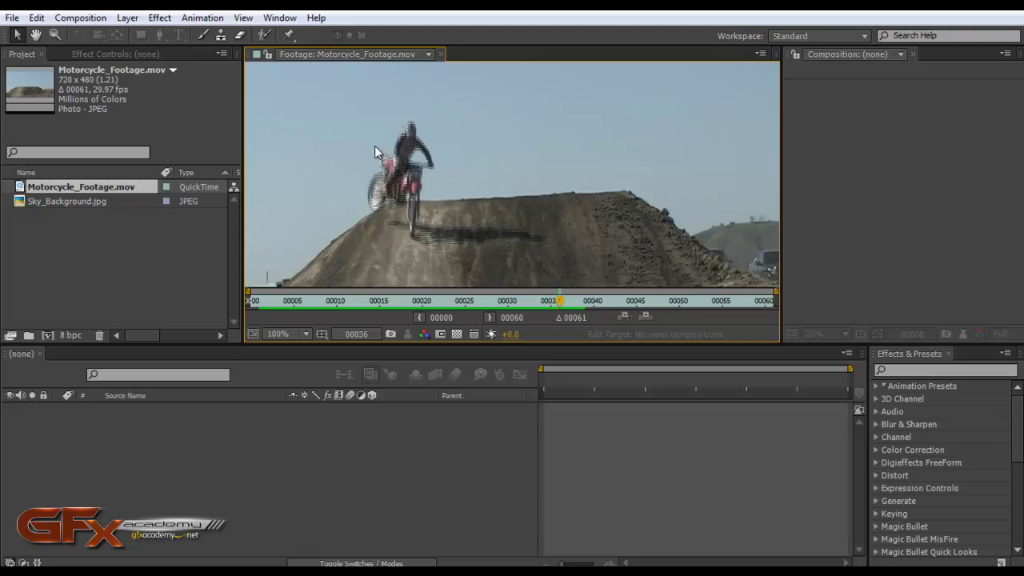
# Interpret Motorcycle_Footage.mov with its fields separated as Lower Field First.
pyautogui.rightClick(58, 188)
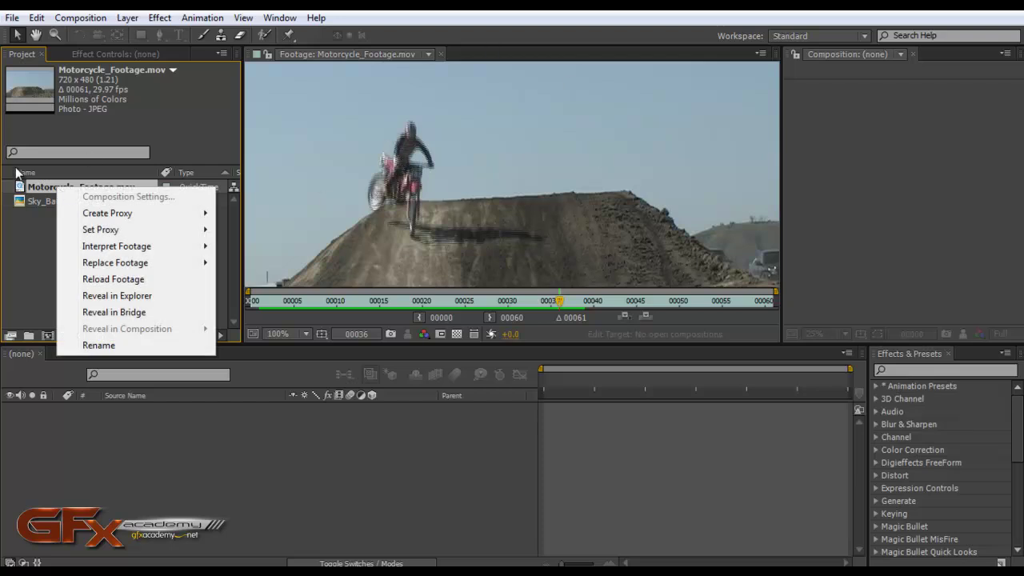
pyautogui.moveTo(120, 246)
pyautogui.click(251, 246)
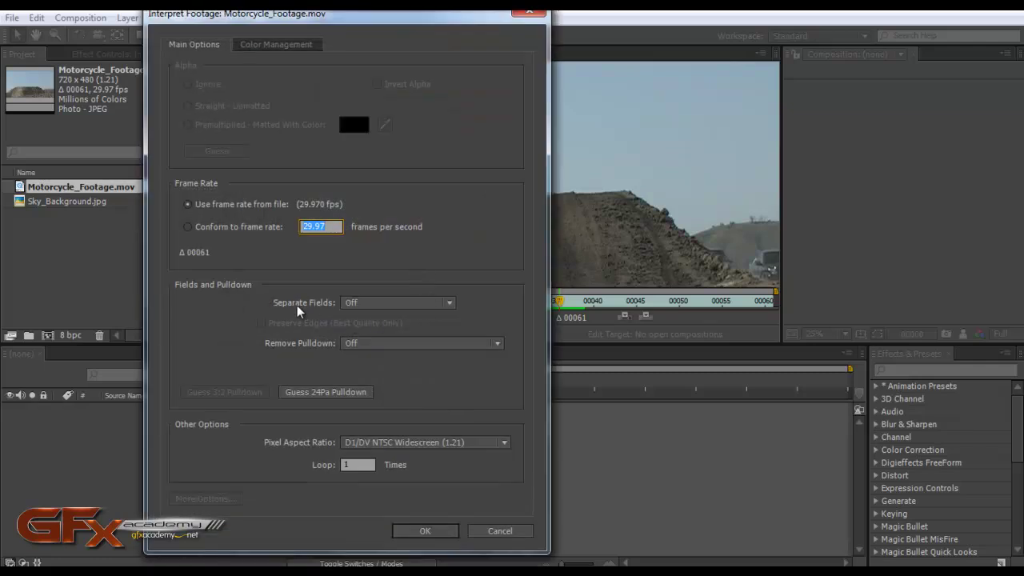
pyautogui.click(386, 304)
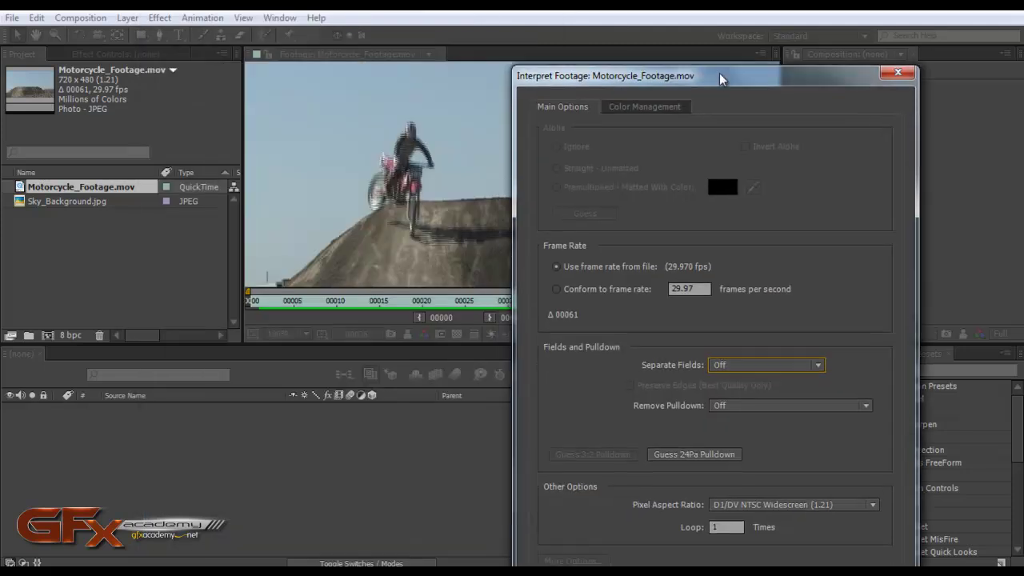
pyautogui.click(817, 353)
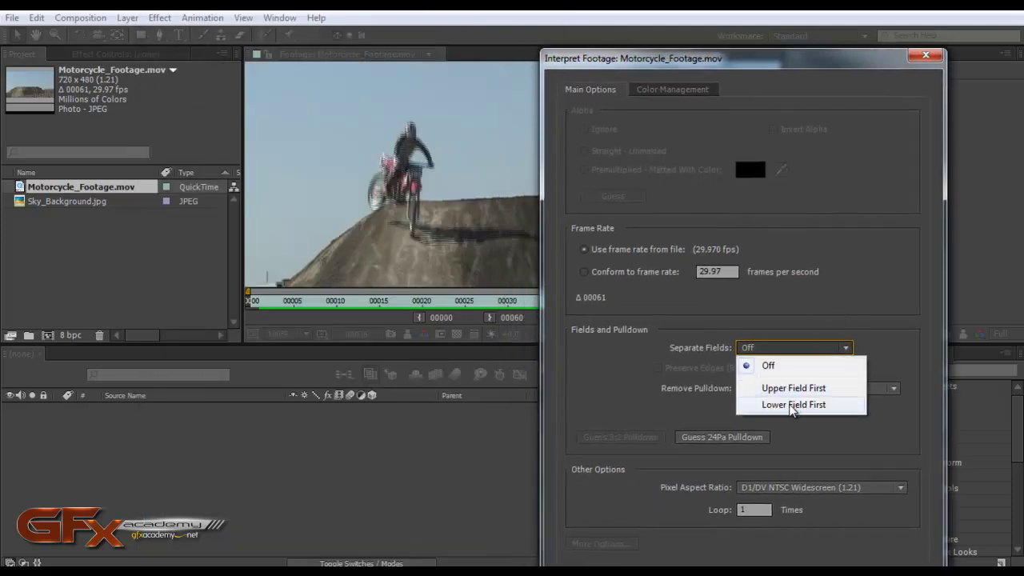
pyautogui.click(800, 406)
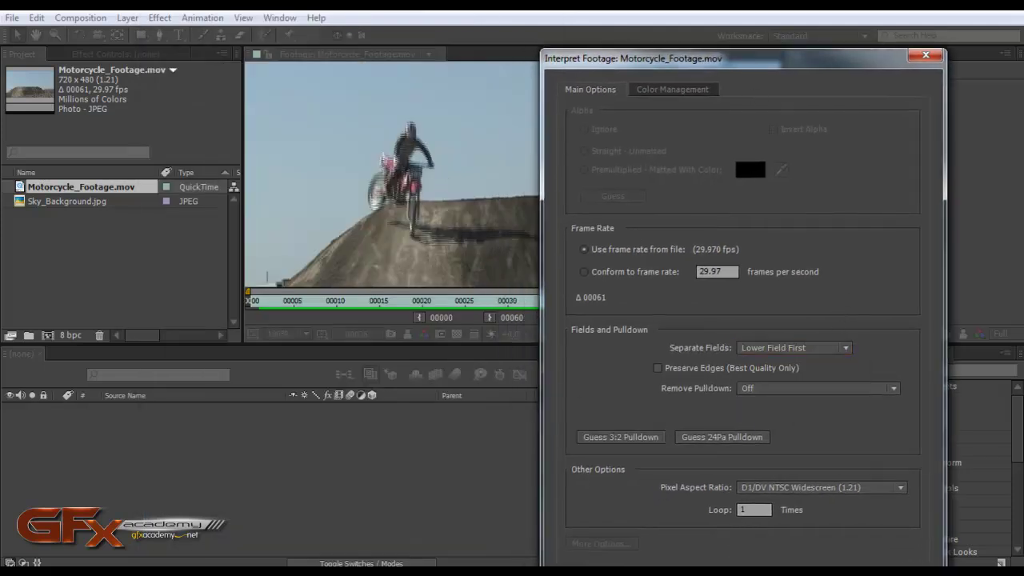
pyautogui.press('Return')
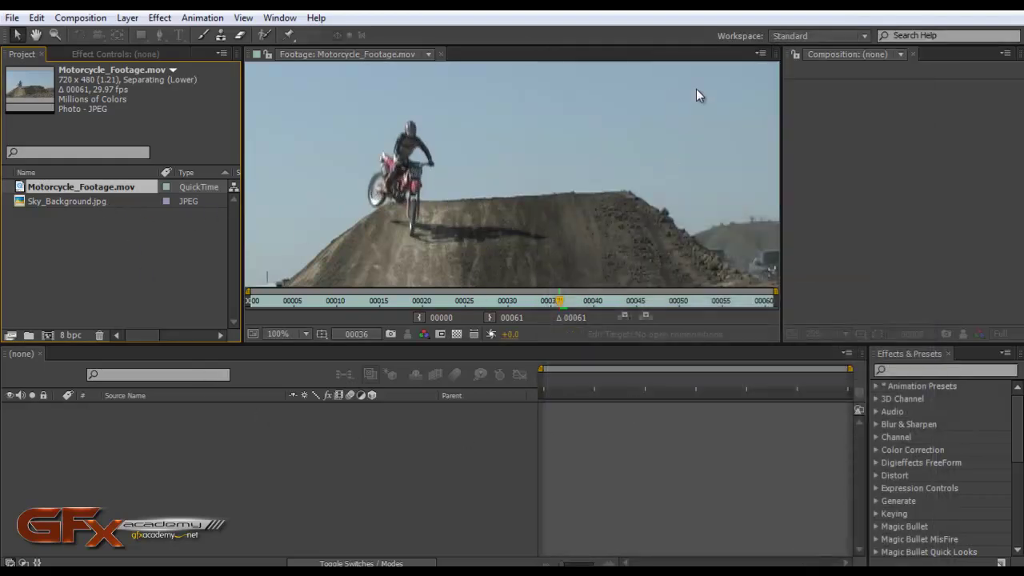
# Close the footage preview and create a new composition from Motorcycle_Footage.mov.
pyautogui.click(442, 53)
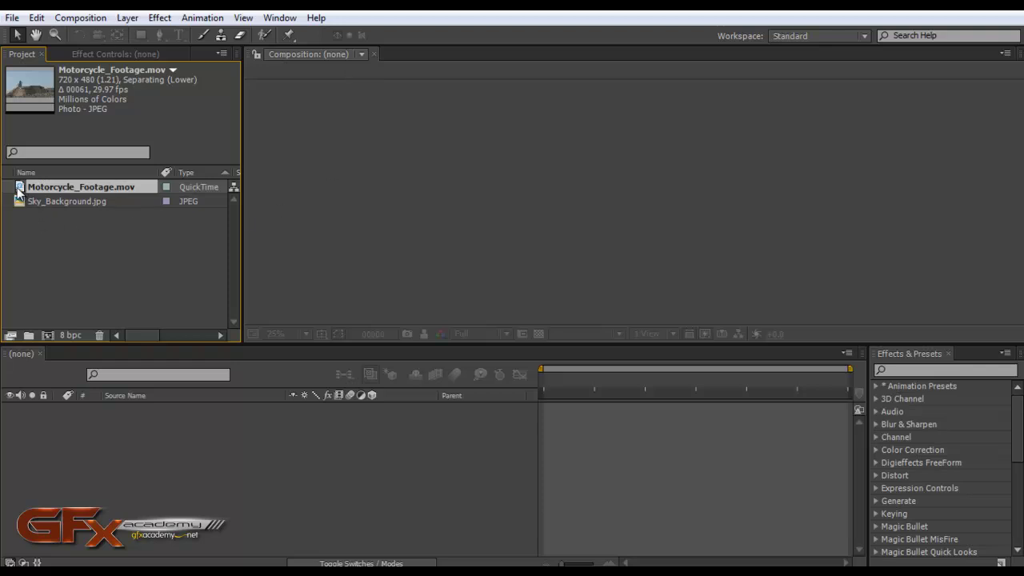
pyautogui.moveTo(17, 190); pyautogui.dragTo(46, 330)
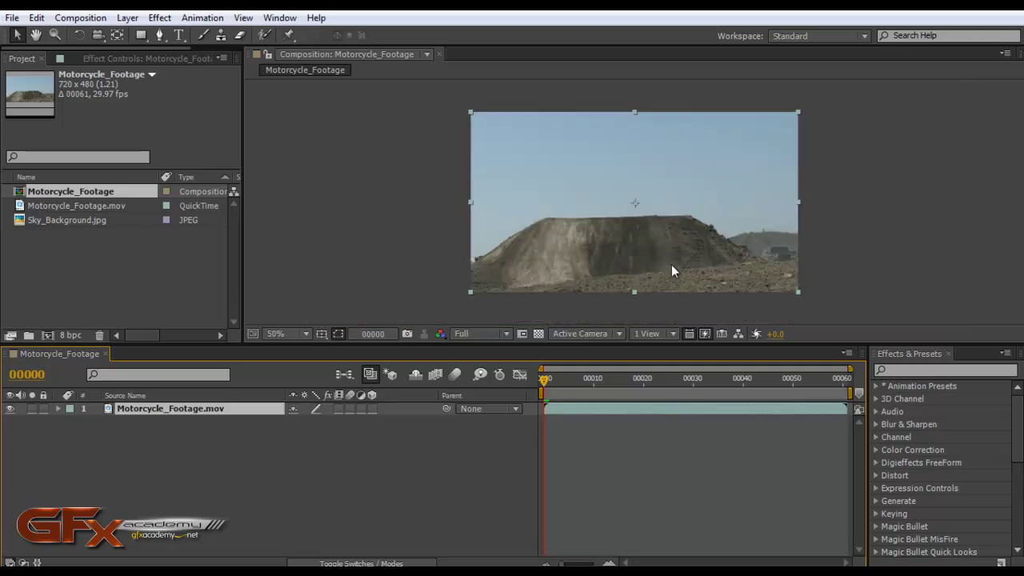
# Find the Levels effect and apply it to the Motorcycle_Footage.mov layer.
pyautogui.click(913, 370)
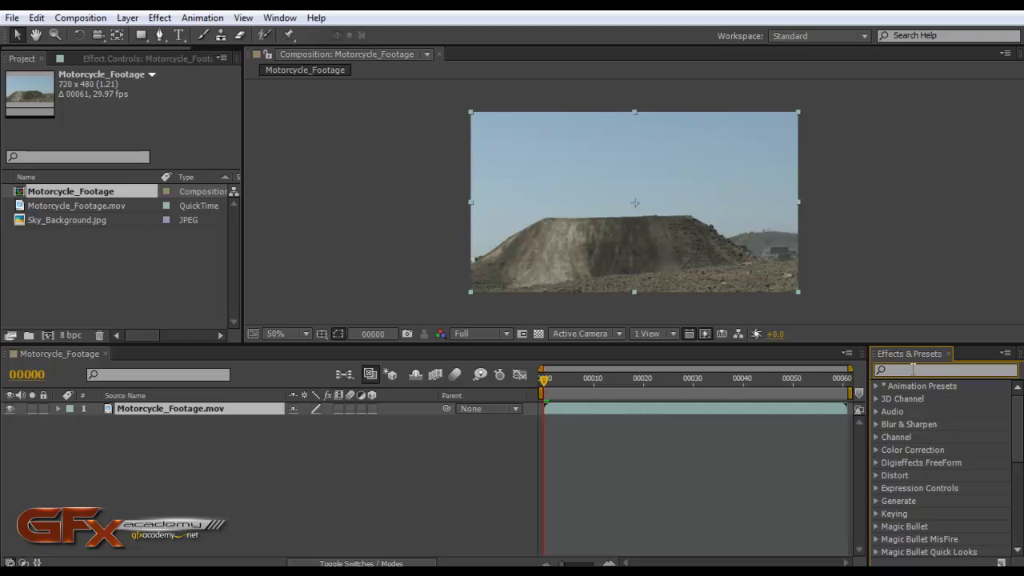
pyautogui.write('level')
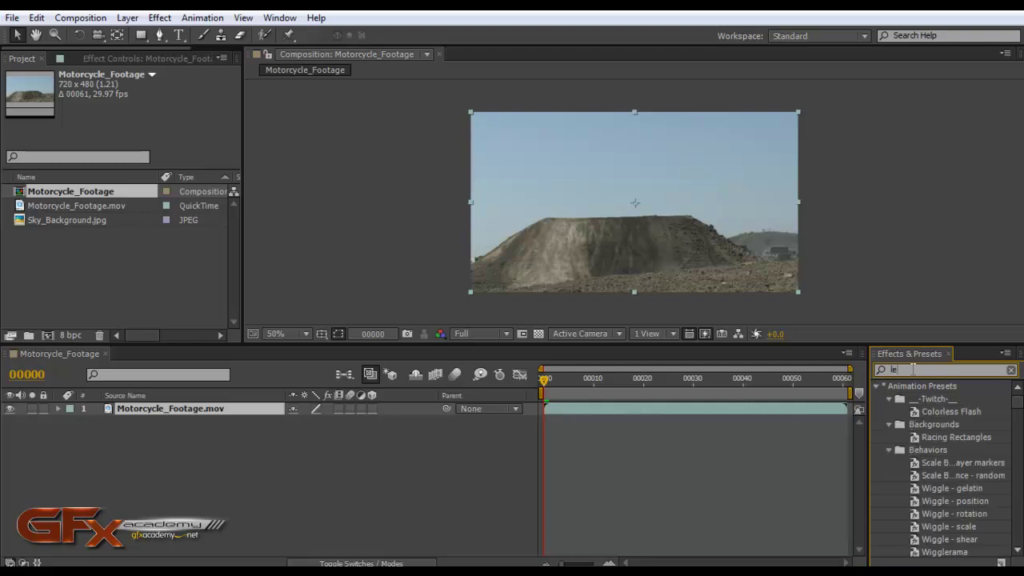
pyautogui.doubleClick(927, 464)
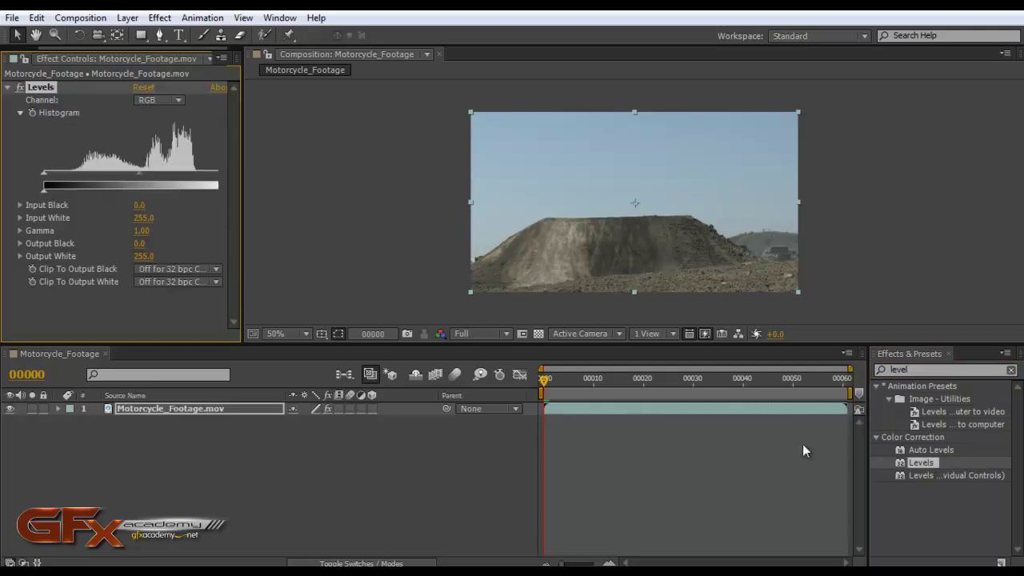
# Adjust the Levels histogram on the footage layer to Input Black 35, Input White 203 and Gamma 0.90.
pyautogui.scroll(2, 595, 232)
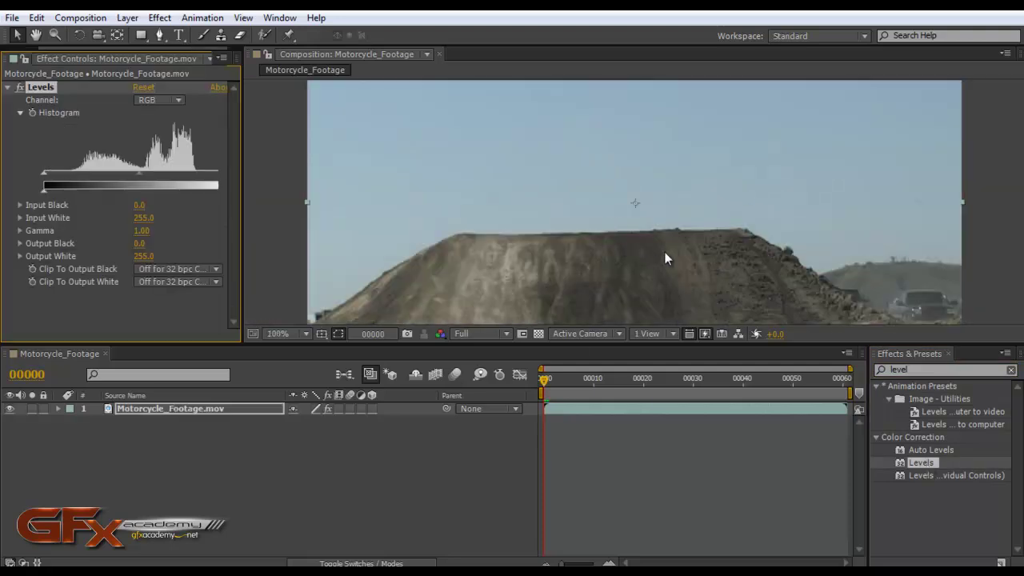
pyautogui.moveTo(664, 251); pyautogui.dragTo(672, 203)
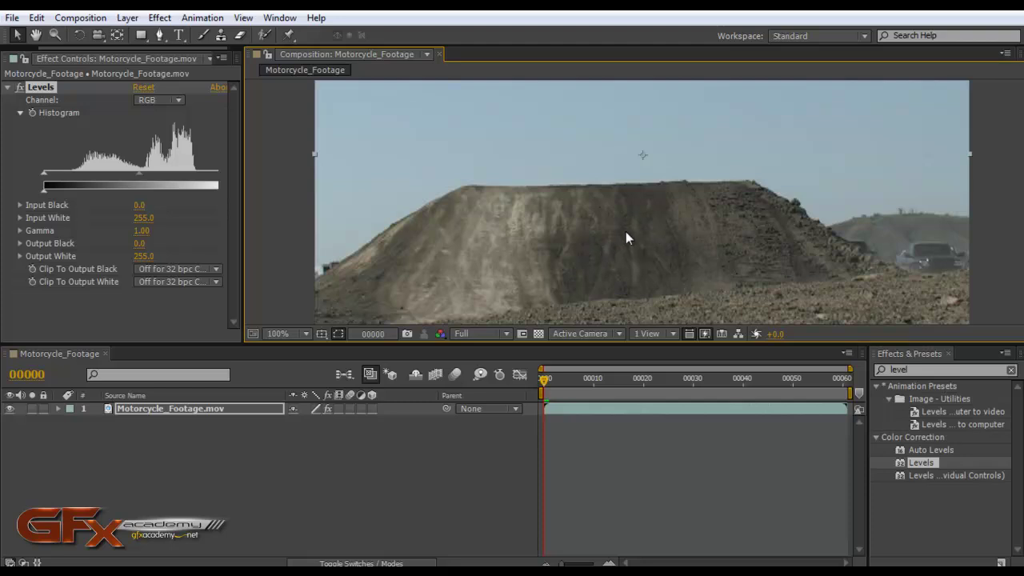
pyautogui.scroll(-2, 625, 231)
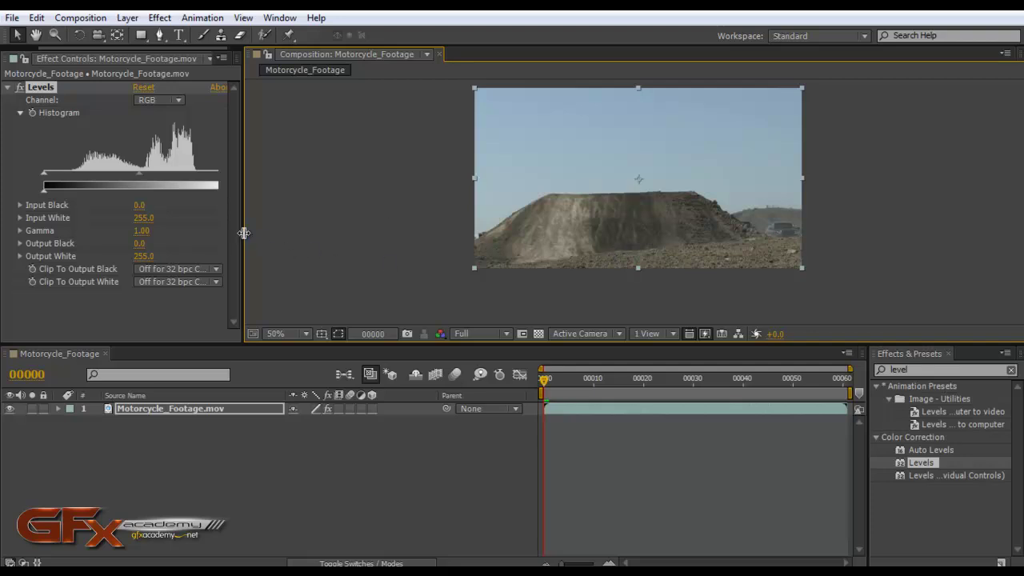
pyautogui.moveTo(243, 232); pyautogui.dragTo(343, 232)
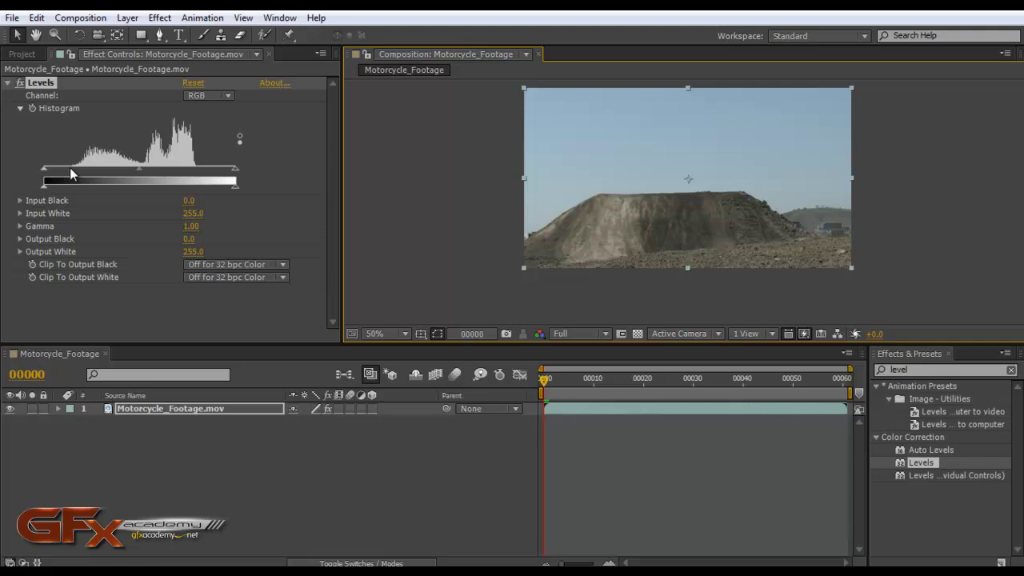
pyautogui.moveTo(235, 170); pyautogui.dragTo(196, 174)
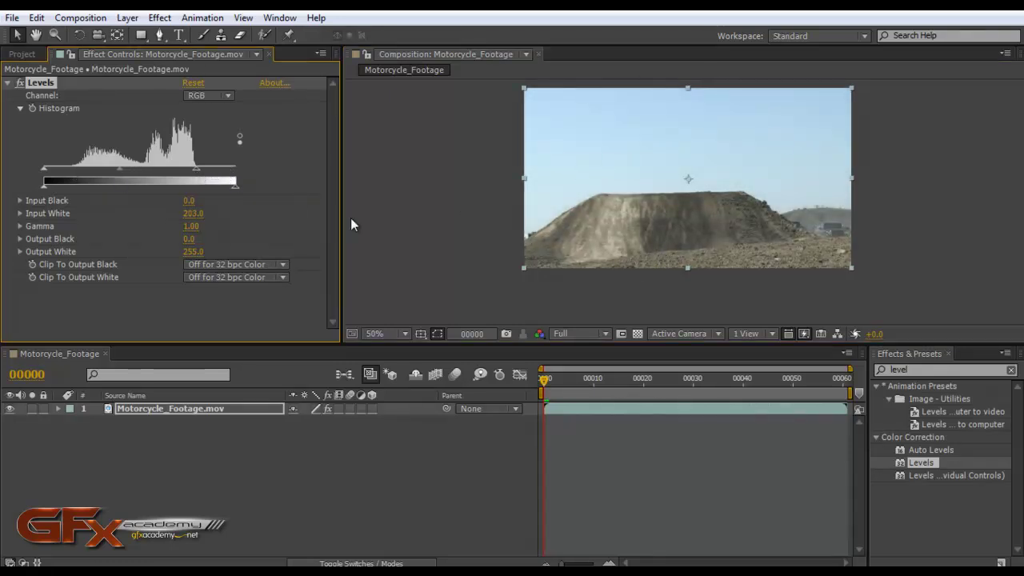
pyautogui.moveTo(45, 171); pyautogui.dragTo(70, 178)
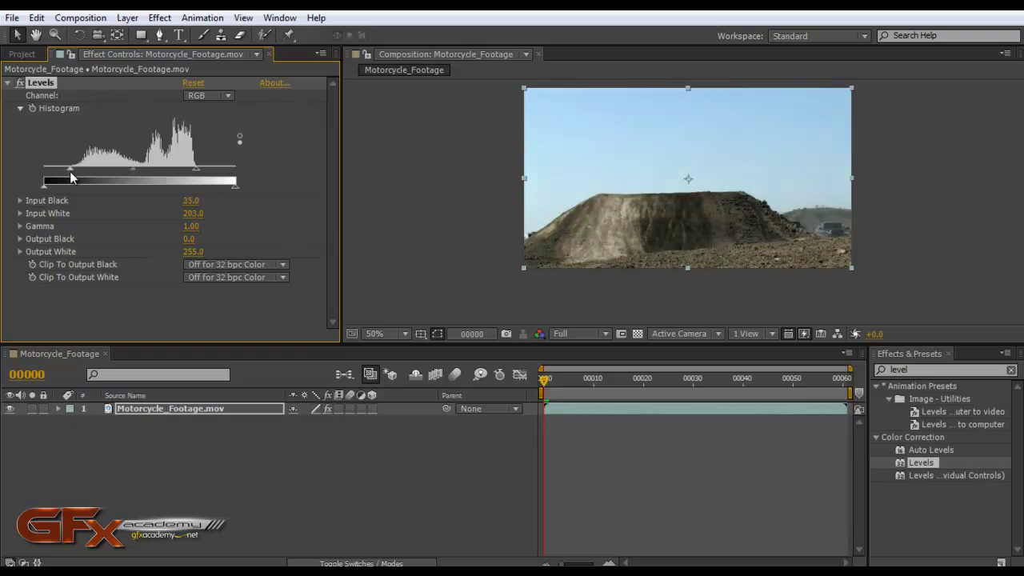
pyautogui.scroll(2, 783, 200)
pyautogui.scroll(-2, 784, 200)
pyautogui.moveTo(135, 170); pyautogui.dragTo(138, 169)
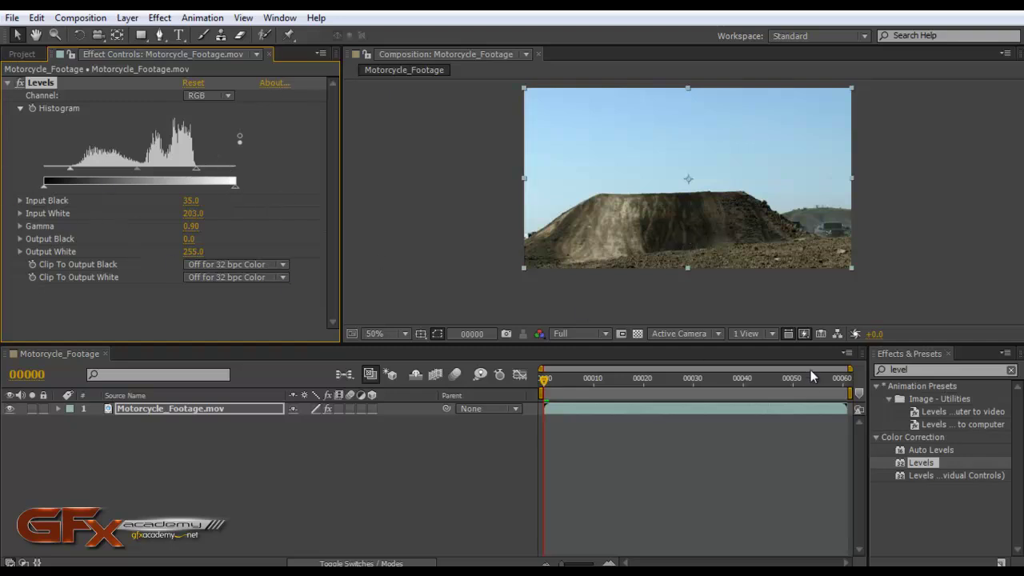
# Apply the Curves effect to the footage layer and raise the RGB curve's midtones slightly.
pyautogui.doubleClick(925, 370)
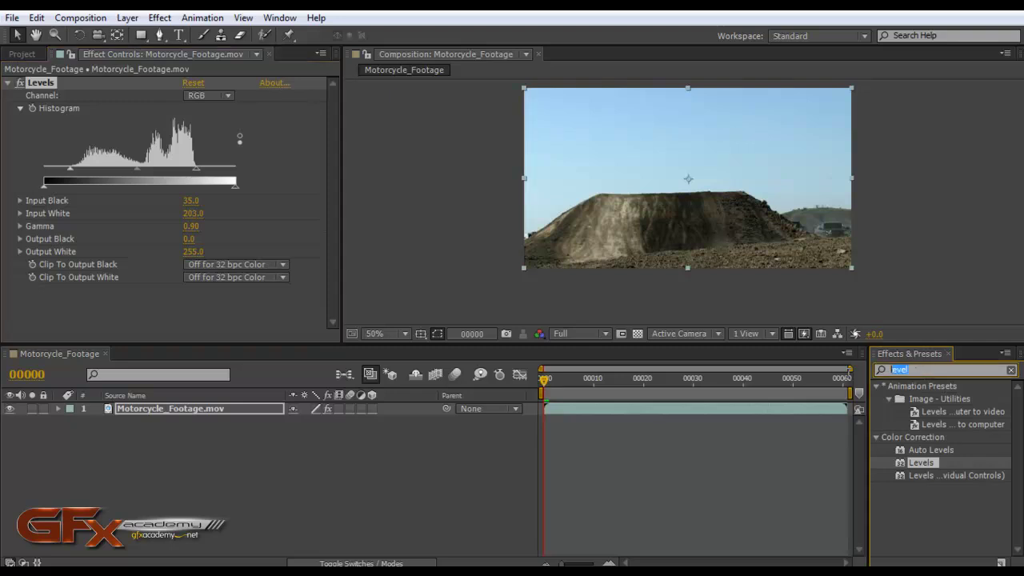
pyautogui.write('curve')
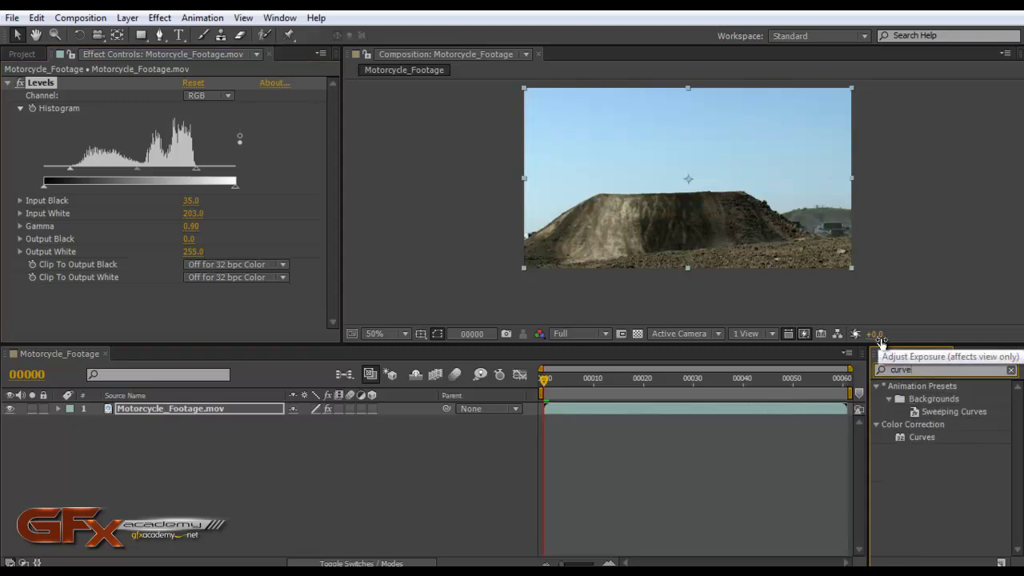
pyautogui.doubleClick(922, 438)
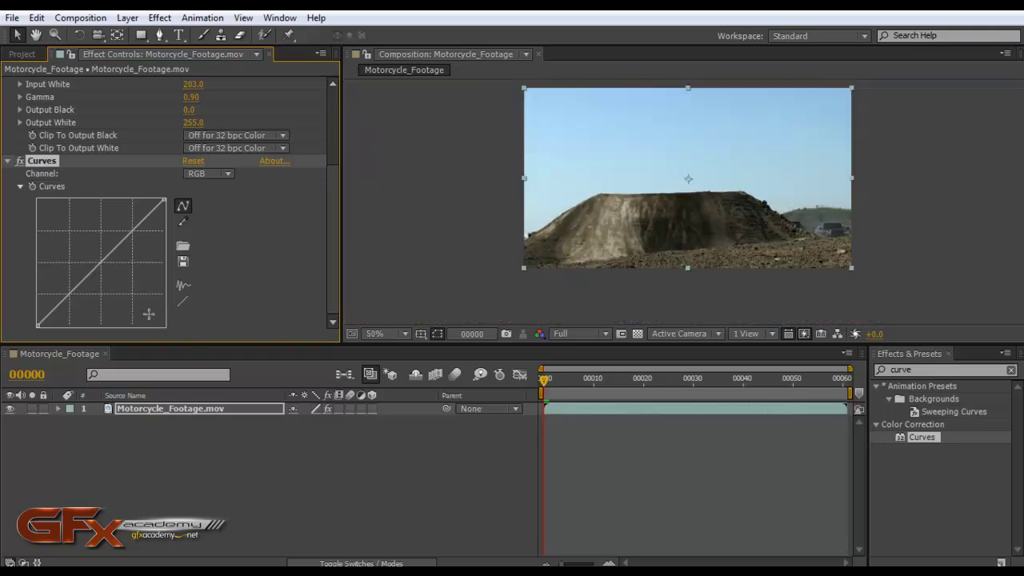
pyautogui.moveTo(102, 262)
pyautogui.mouseDown()
pyautogui.moveTo(105, 277)
pyautogui.moveTo(96, 267)
pyautogui.mouseUp()
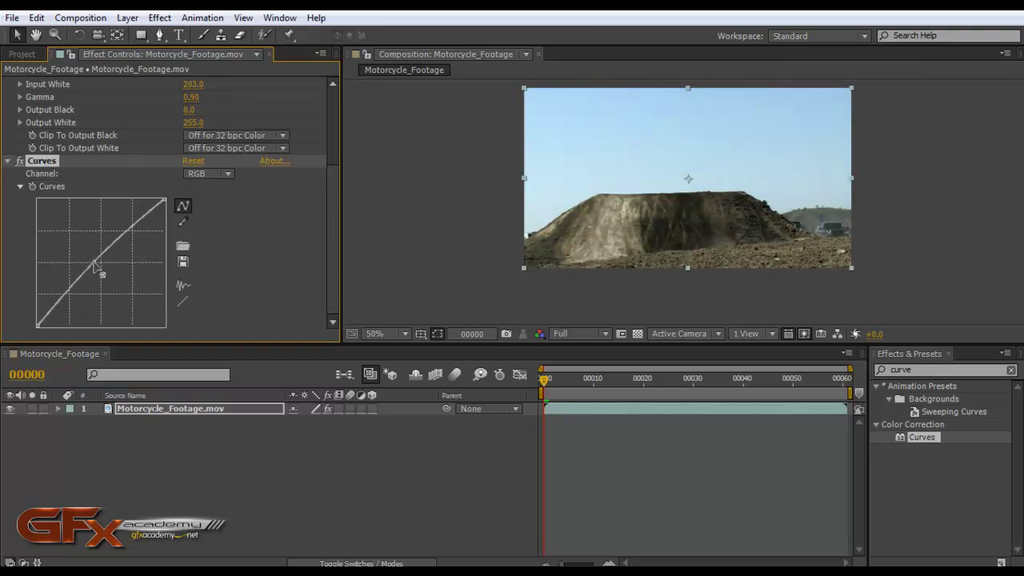
# Lower the midtones of the Red channel slightly in the Curves effect.
pyautogui.click(213, 176)
pyautogui.click(229, 207)
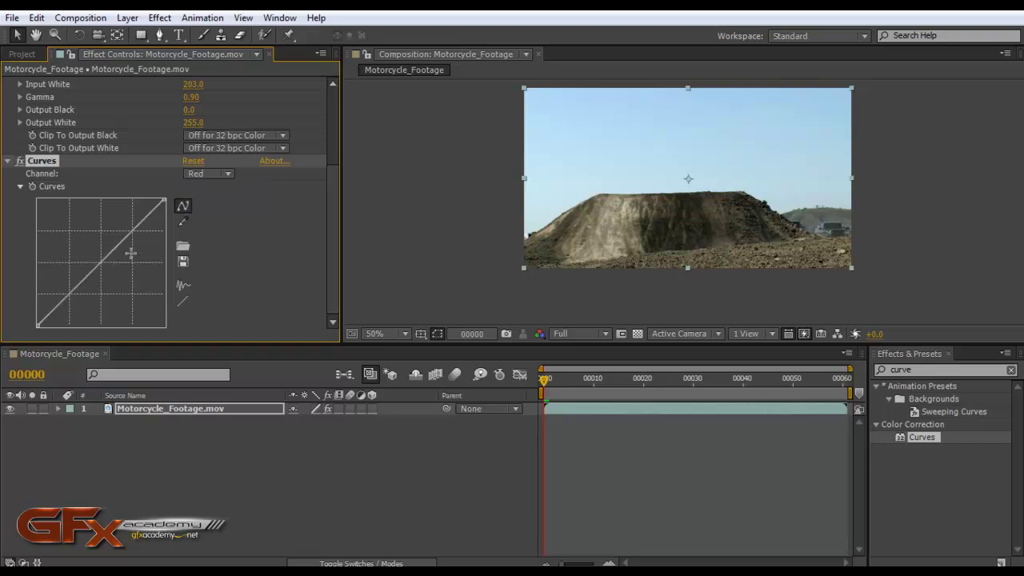
pyautogui.moveTo(100, 268)
pyautogui.mouseDown()
pyautogui.moveTo(107, 277)
pyautogui.moveTo(102, 267)
pyautogui.mouseUp()
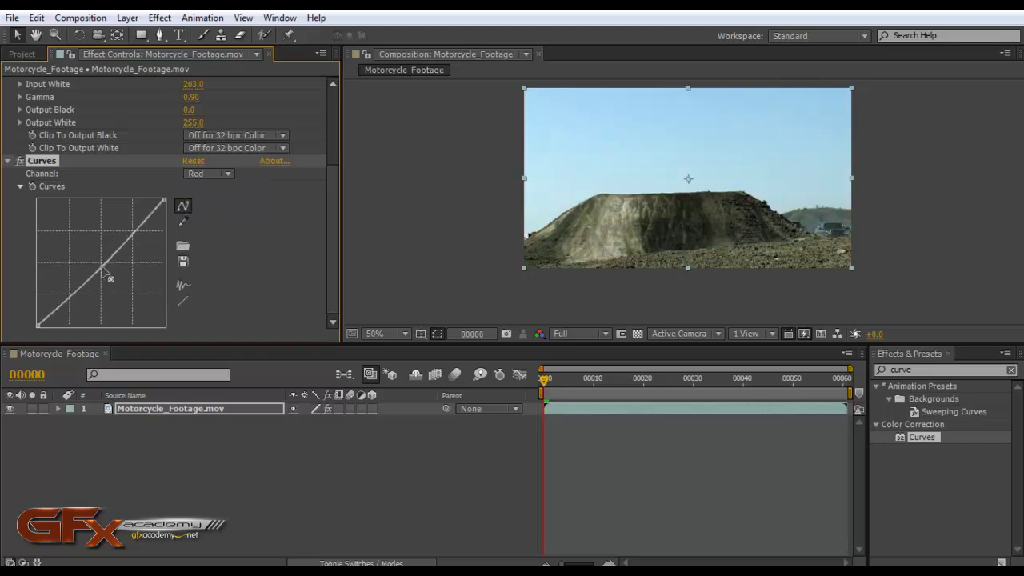
# Raise the Green channel slightly above its midpoint in the Curves effect.
pyautogui.click(225, 175)
pyautogui.click(229, 222)
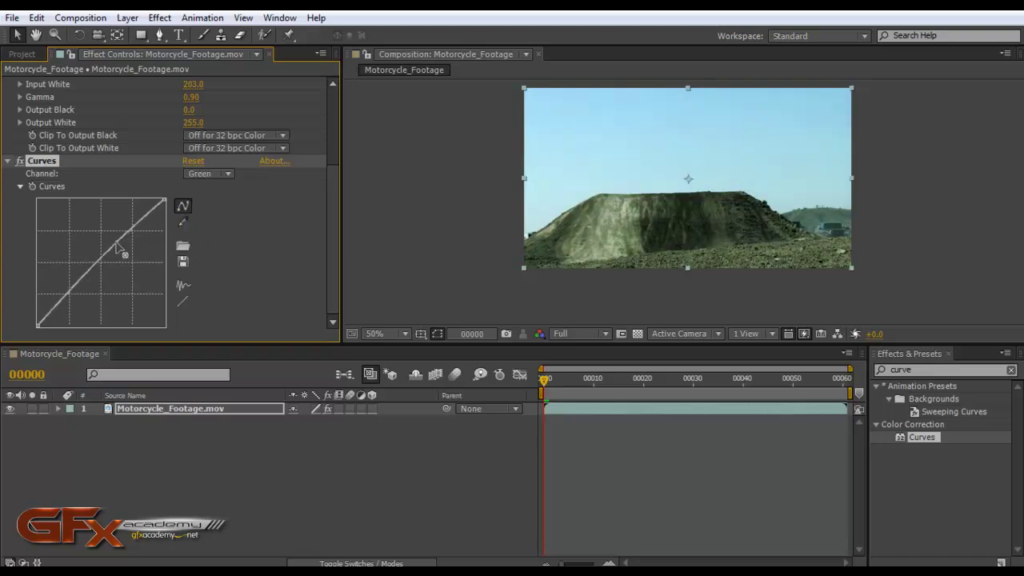
pyautogui.click(116, 243)
pyautogui.moveTo(73, 290); pyautogui.dragTo(110, 237)
# Raise the Blue channel's curve above its midpoint and add a second control point in its shadows.
pyautogui.click(210, 173)
pyautogui.click(217, 239)
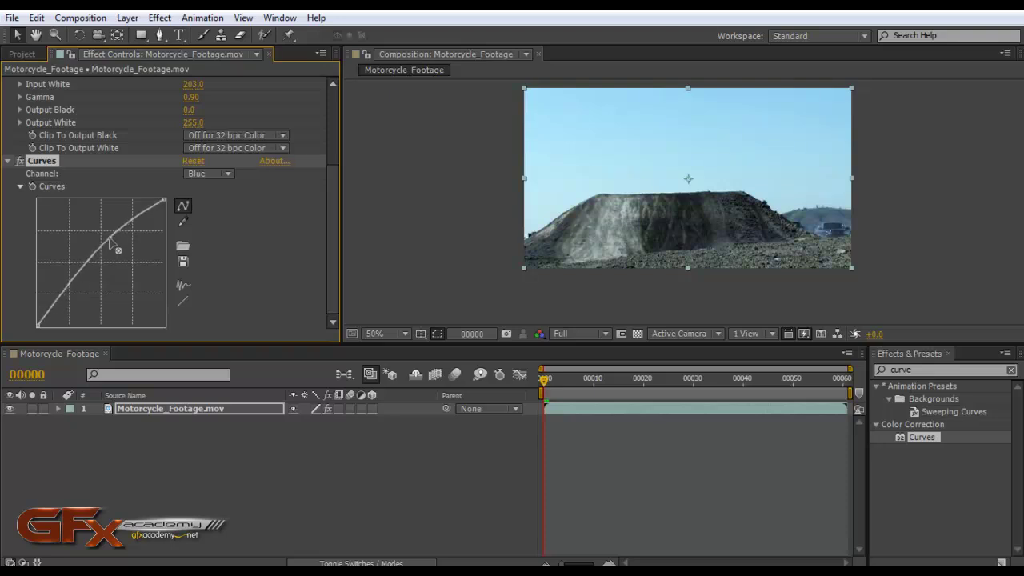
pyautogui.click(65, 300)
pyautogui.moveTo(64, 300); pyautogui.dragTo(61, 301)
# Lower the Red channel's existing midtone point further and check the graded mound and sky up close.
pyautogui.click(208, 174)
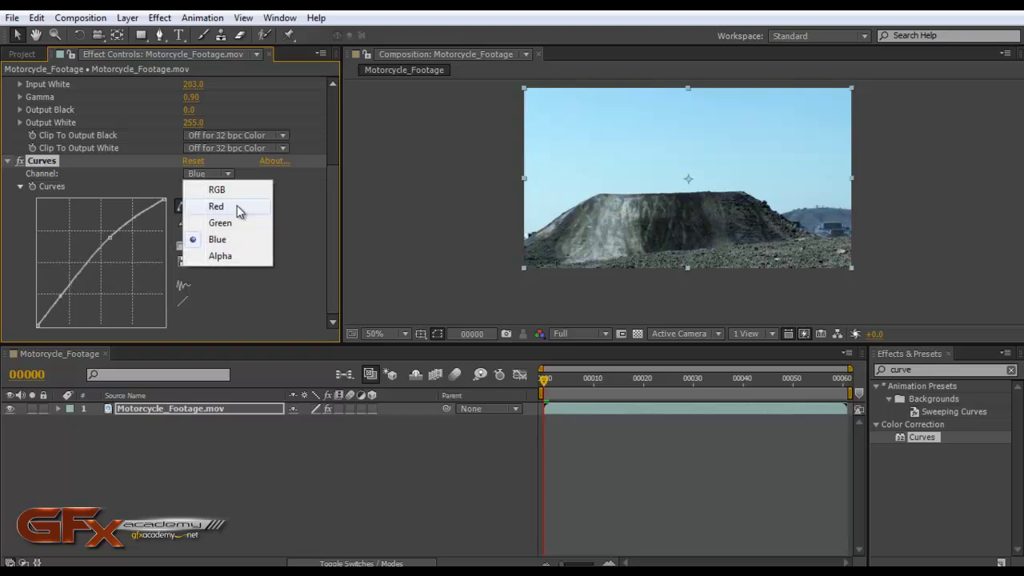
pyautogui.click(238, 208)
pyautogui.moveTo(99, 270)
pyautogui.mouseDown()
pyautogui.moveTo(109, 282)
pyautogui.moveTo(103, 273)
pyautogui.mouseUp()
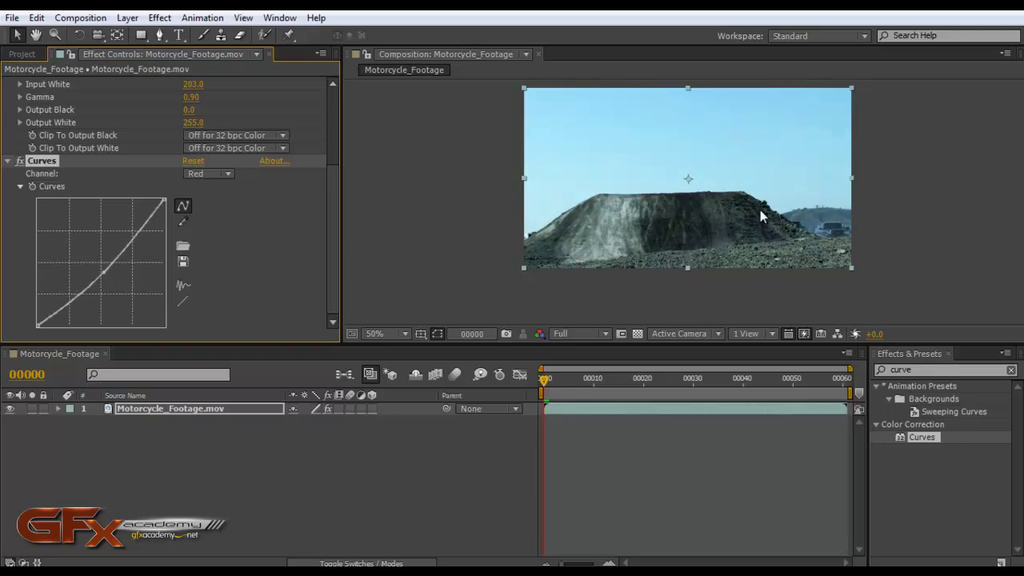
pyautogui.scroll(2, 760, 209)
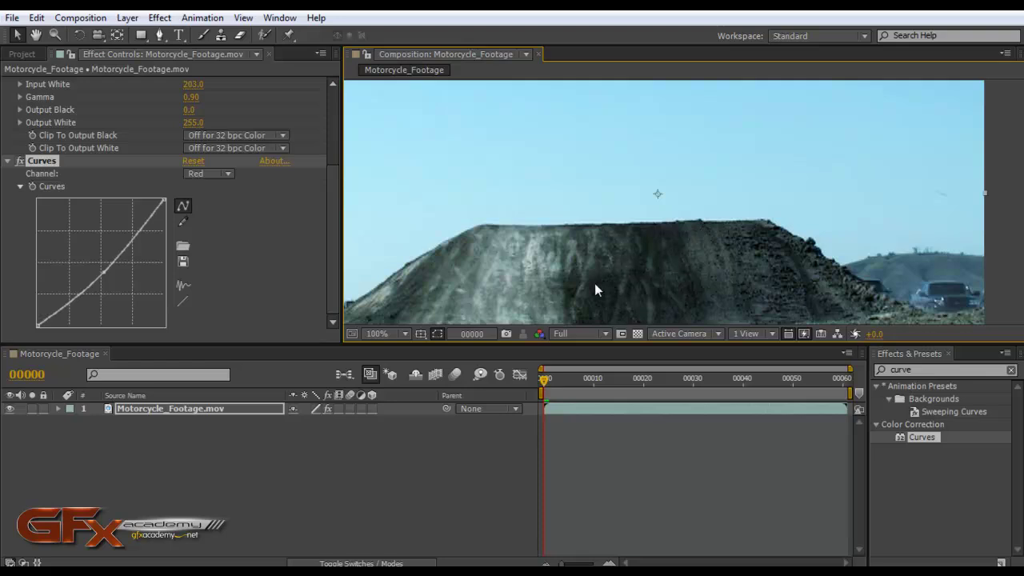
pyautogui.scroll(-2, 807, 193)
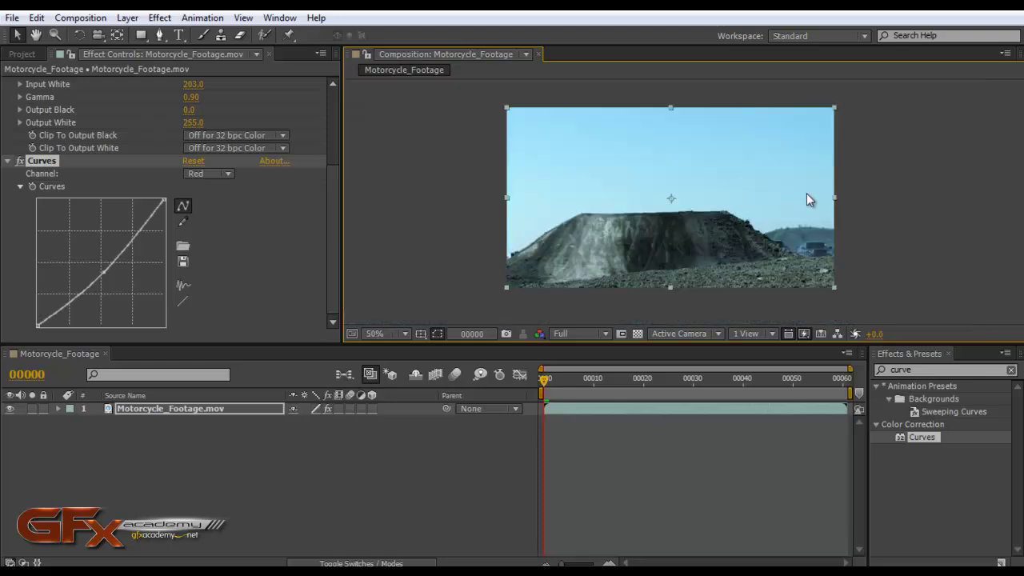
# Select Sky_Background.jpg in the project and bring up the motion tracking controls beside the timeline.
pyautogui.click(365, 448)
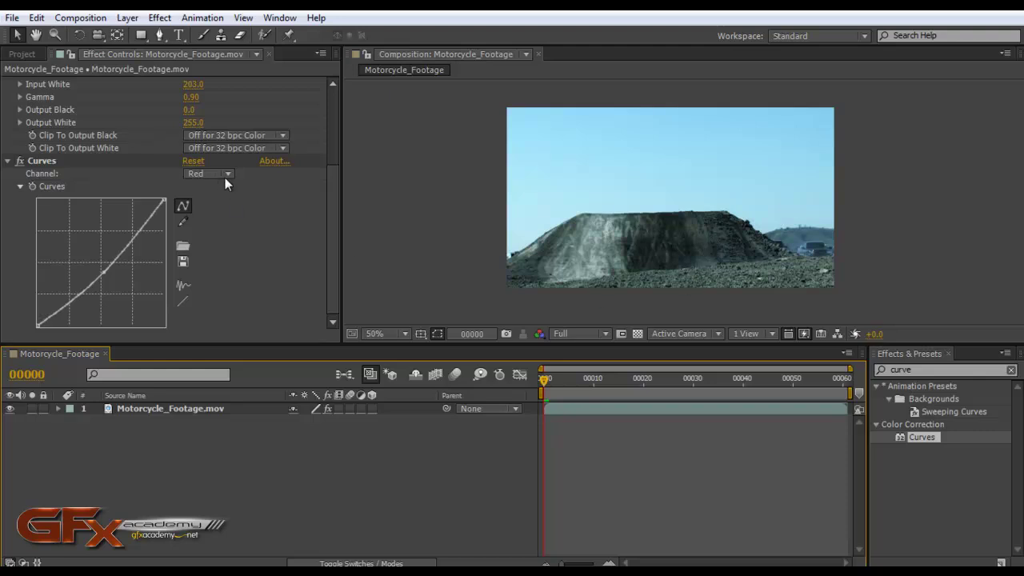
pyautogui.click(17, 55)
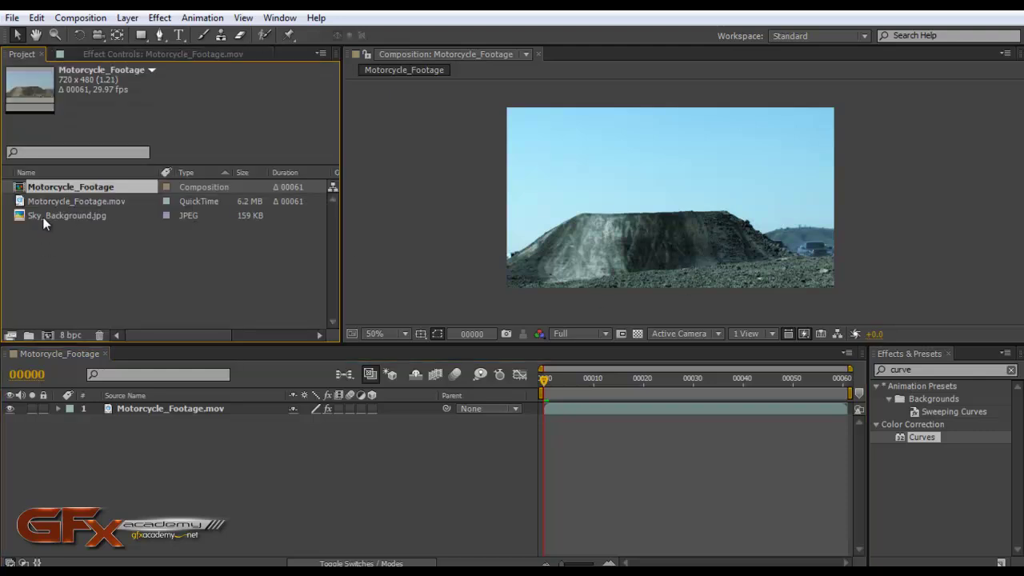
pyautogui.click(63, 218)
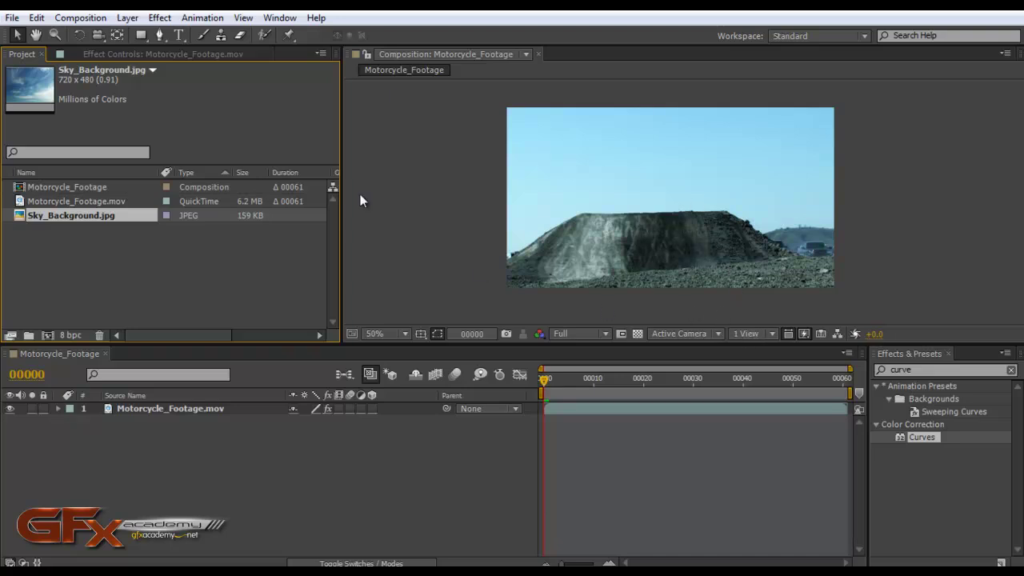
pyautogui.click(264, 17)
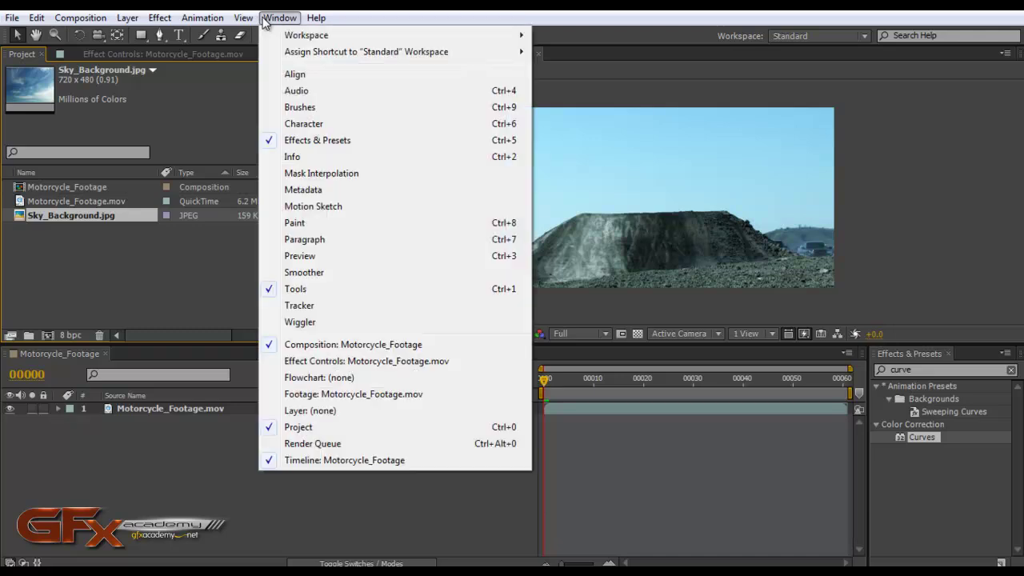
pyautogui.click(294, 306)
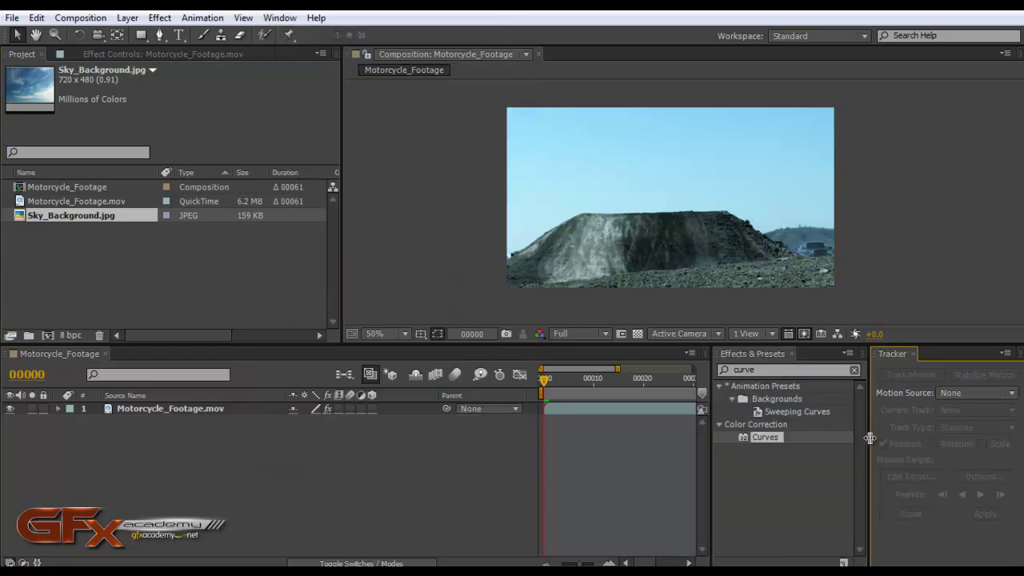
pyautogui.moveTo(868, 438); pyautogui.dragTo(885, 437)
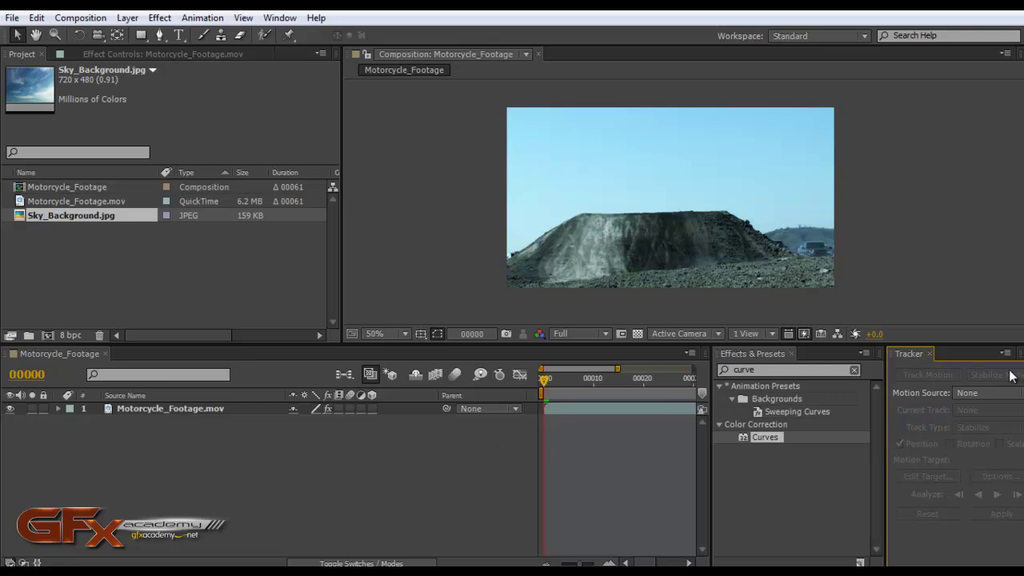
# Open the Motorcycle_Footage.mov layer in its own viewer and create a motion track on it.
pyautogui.click(216, 409)
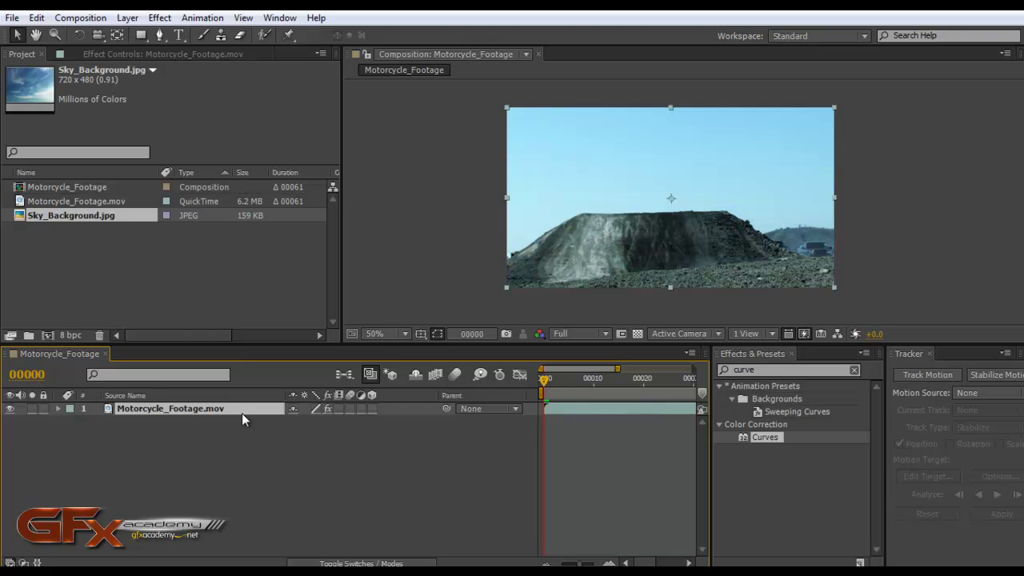
pyautogui.doubleClick(219, 410)
pyautogui.moveTo(440, 257); pyautogui.dragTo(724, 240)
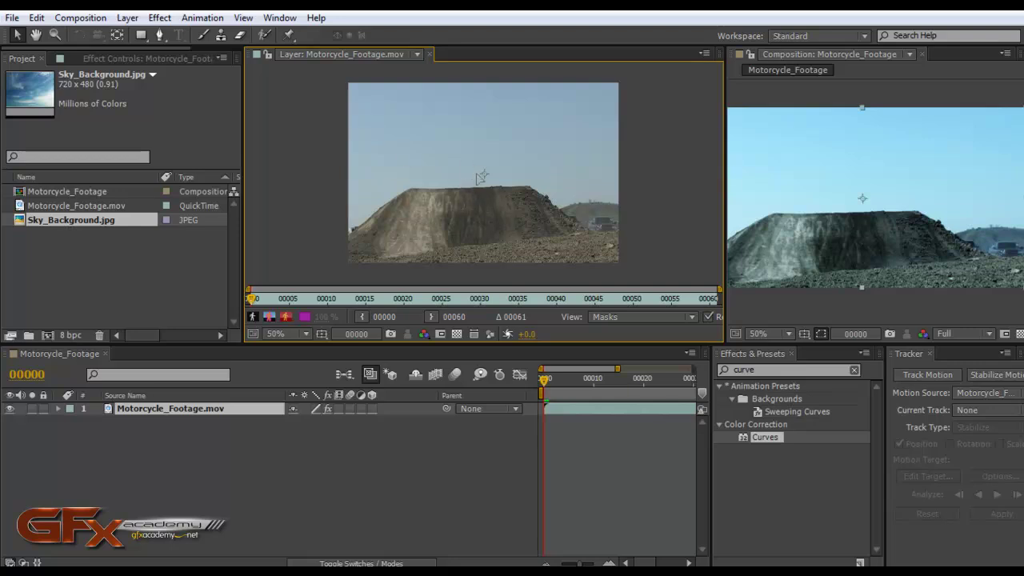
pyautogui.click(917, 380)
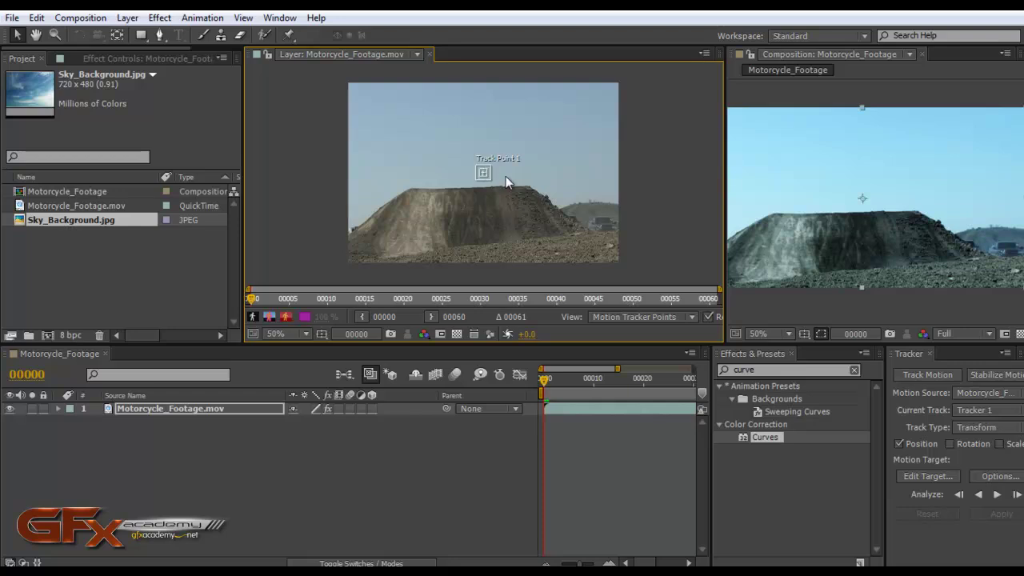
# Place Track Point 1 over the protruding rock on the mound's right slope with enlarged feature and search regions, and analyze the motion forward.
pyautogui.moveTo(531, 189); pyautogui.dragTo(534, 192)
pyautogui.moveTo(252, 299)
pyautogui.mouseDown()
pyautogui.moveTo(697, 304)
pyautogui.moveTo(454, 317)
pyautogui.moveTo(251, 301)
pyautogui.mouseUp()
pyautogui.press('.')
pyautogui.press('.')
pyautogui.scroll(2, 644, 229)
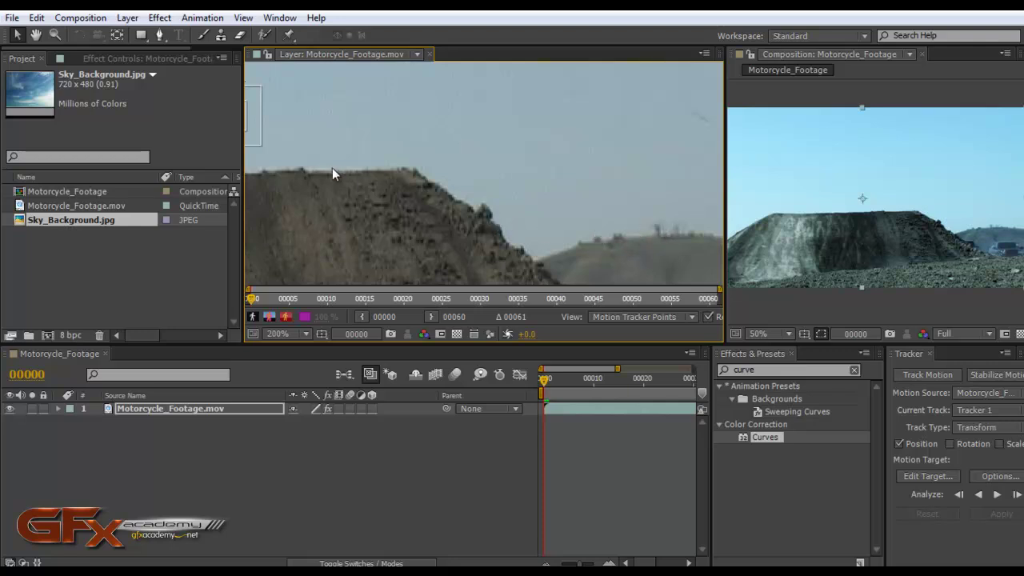
pyautogui.moveTo(334, 173)
pyautogui.mouseDown()
pyautogui.moveTo(361, 155)
pyautogui.moveTo(451, 199)
pyautogui.moveTo(336, 168)
pyautogui.mouseUp()
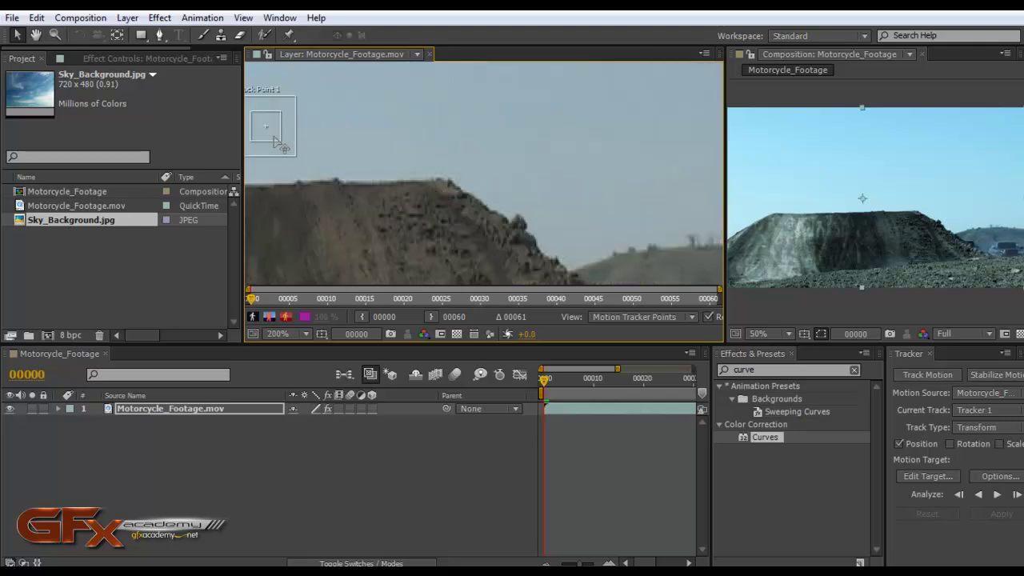
pyautogui.moveTo(276, 142); pyautogui.dragTo(593, 262)
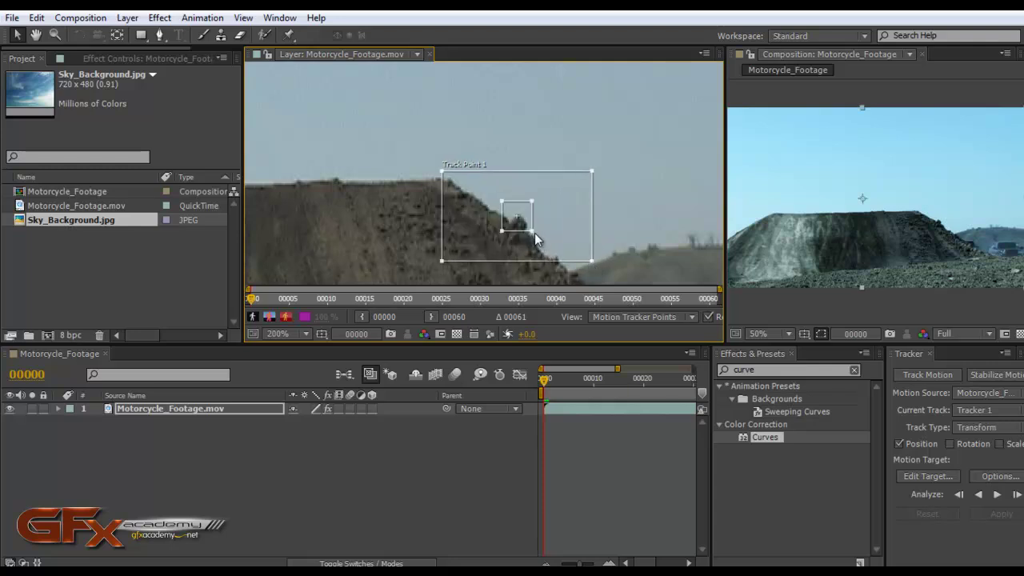
pyautogui.moveTo(532, 232); pyautogui.dragTo(564, 244)
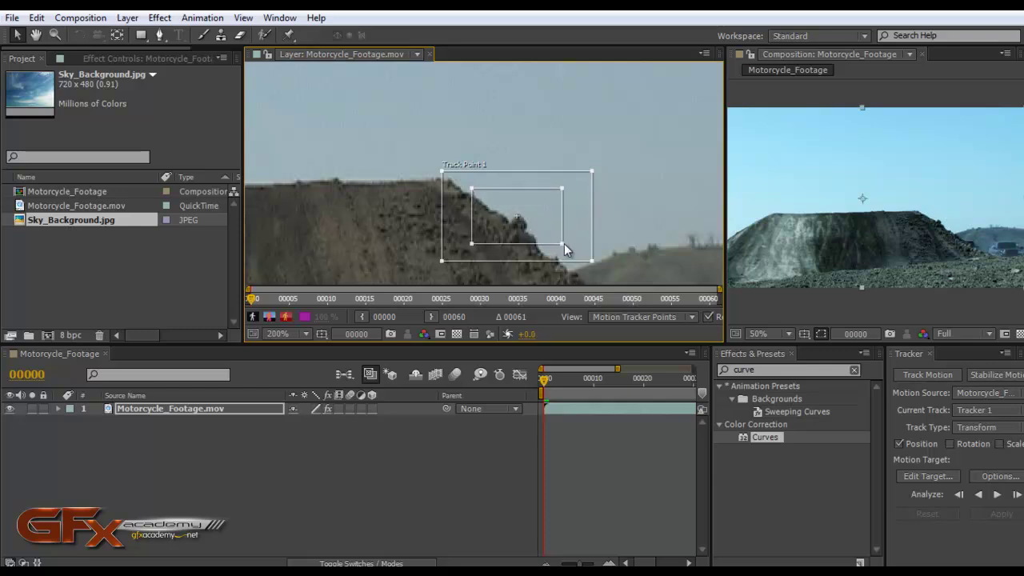
pyautogui.scroll(-3, 565, 249)
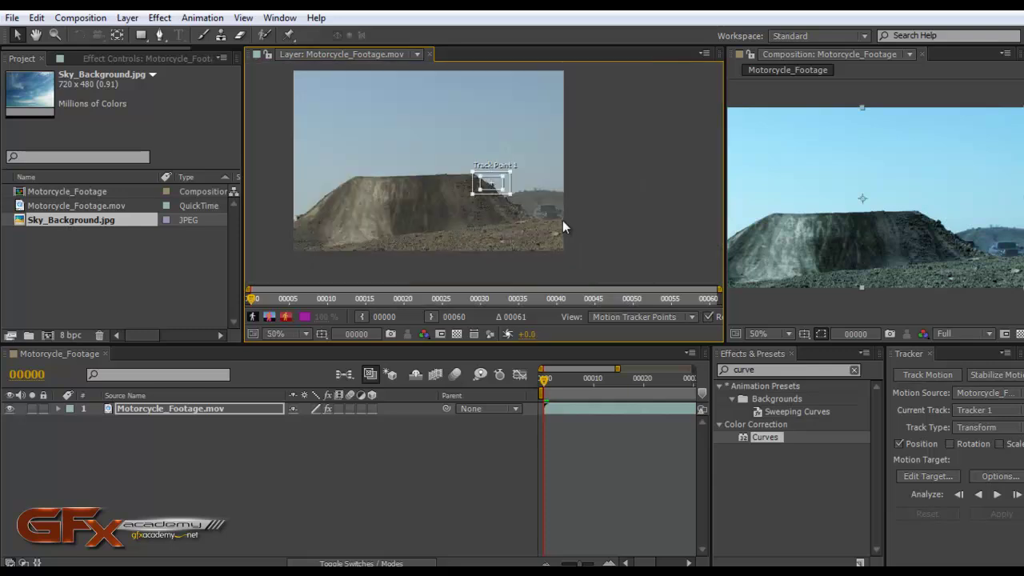
pyautogui.click(997, 496)
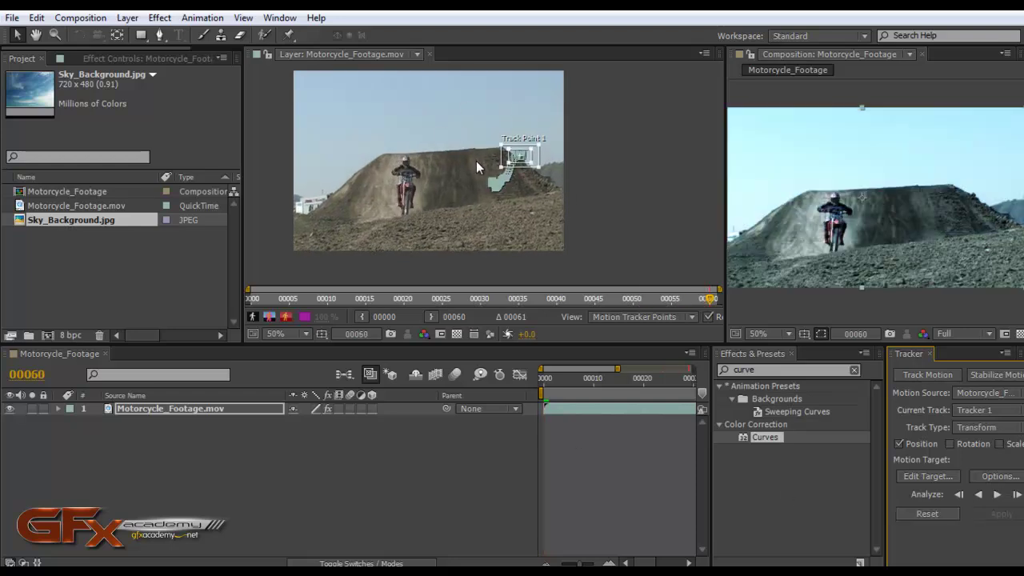
# Create a null object and apply the tracked motion to it in both the X and Y dimensions.
pyautogui.click(127, 19)
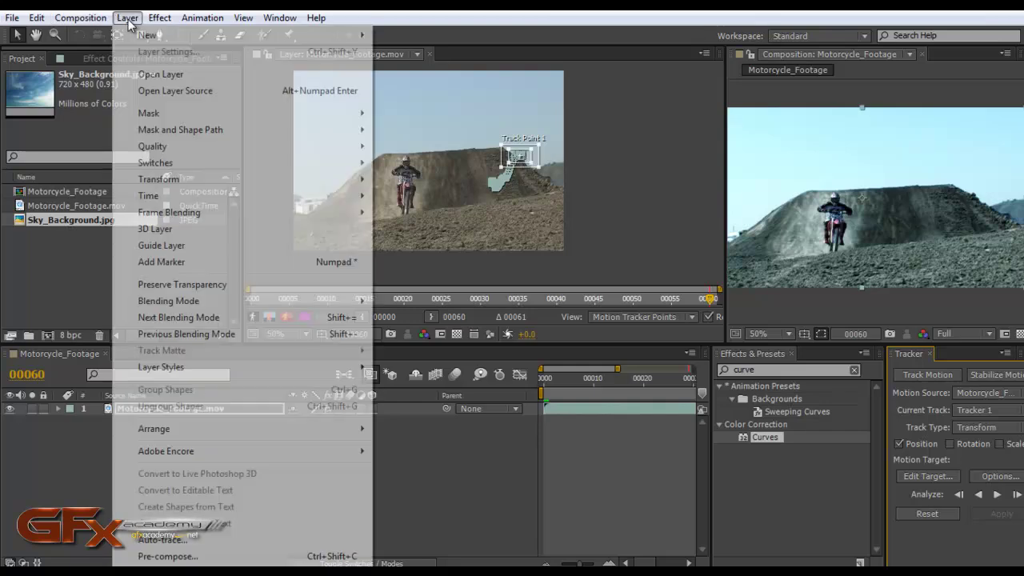
pyautogui.moveTo(352, 36)
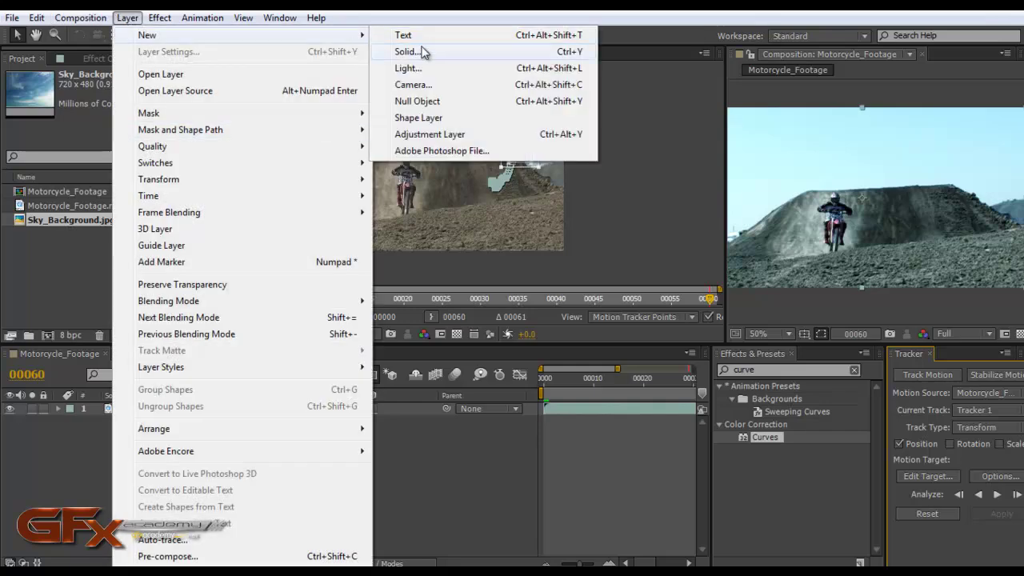
pyautogui.click(441, 107)
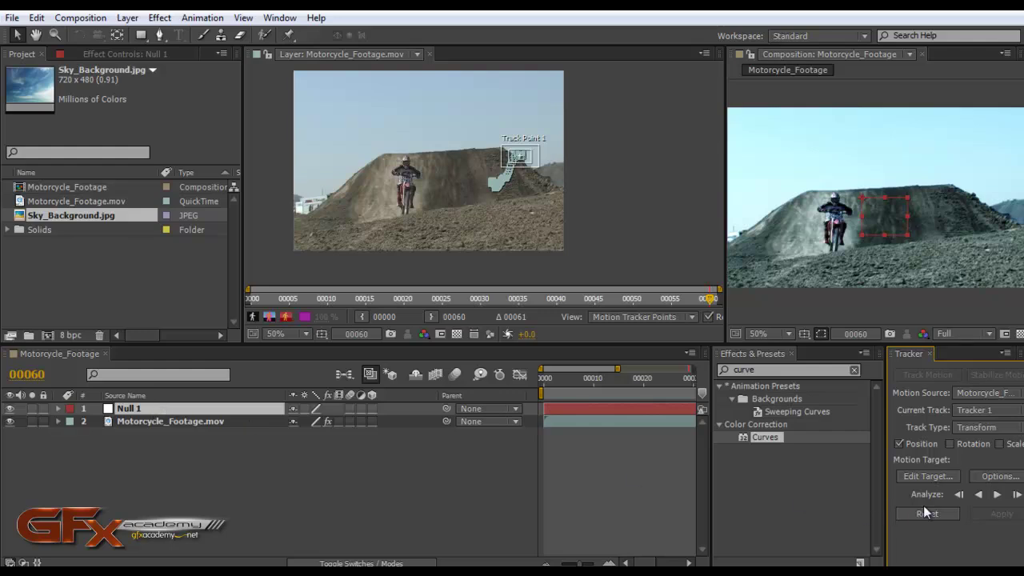
pyautogui.click(928, 477)
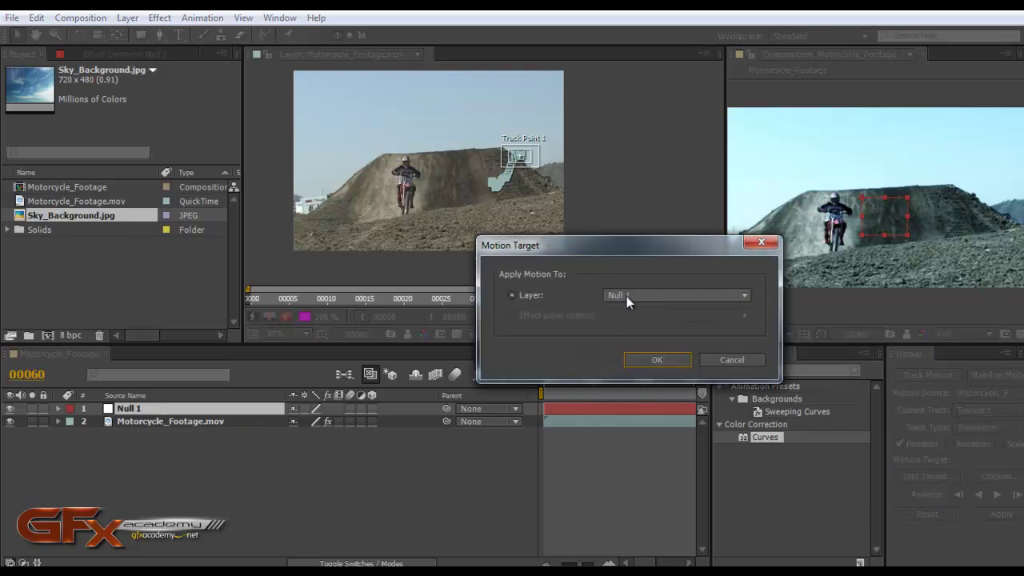
pyautogui.click(656, 359)
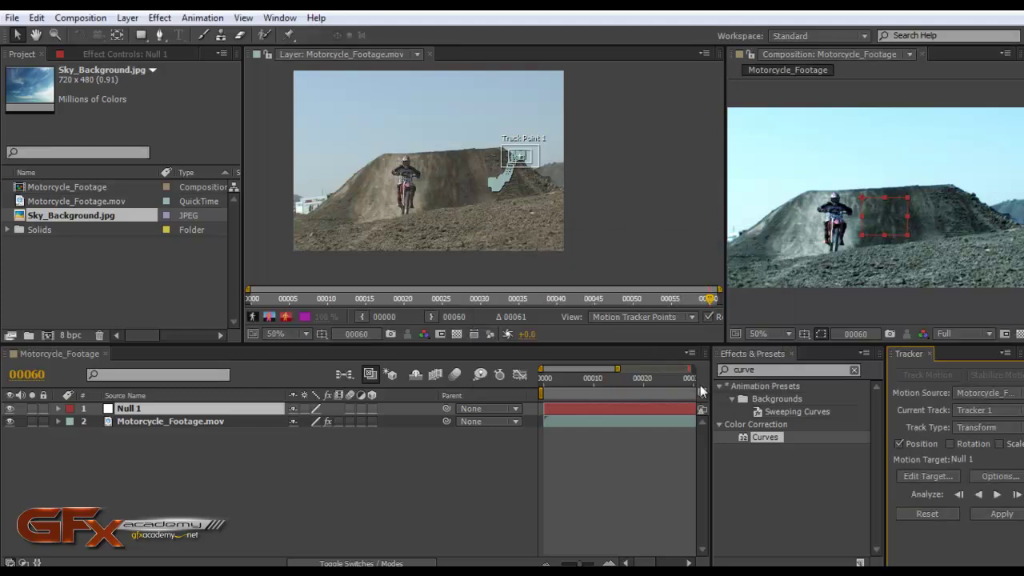
pyautogui.click(993, 514)
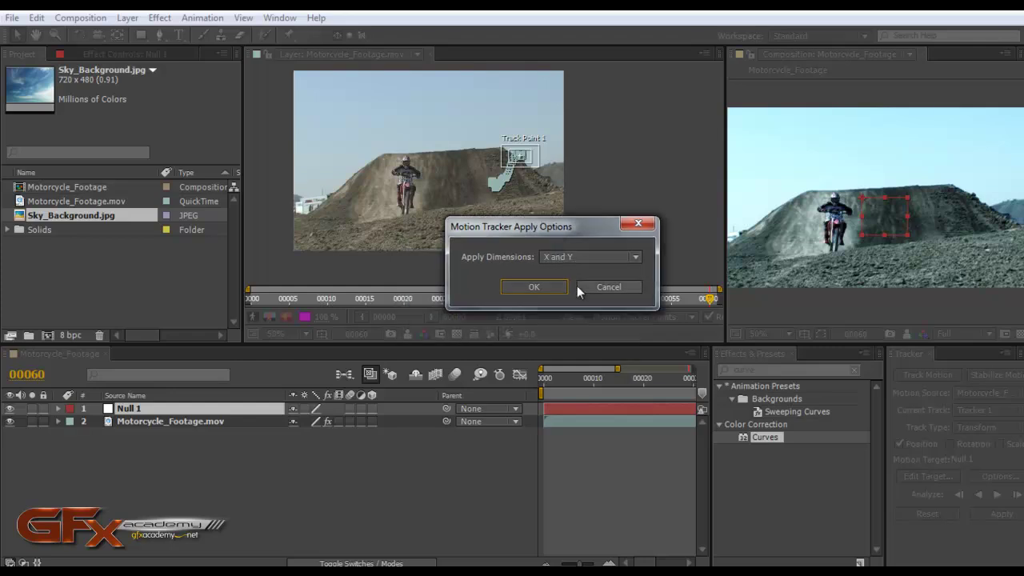
pyautogui.click(549, 284)
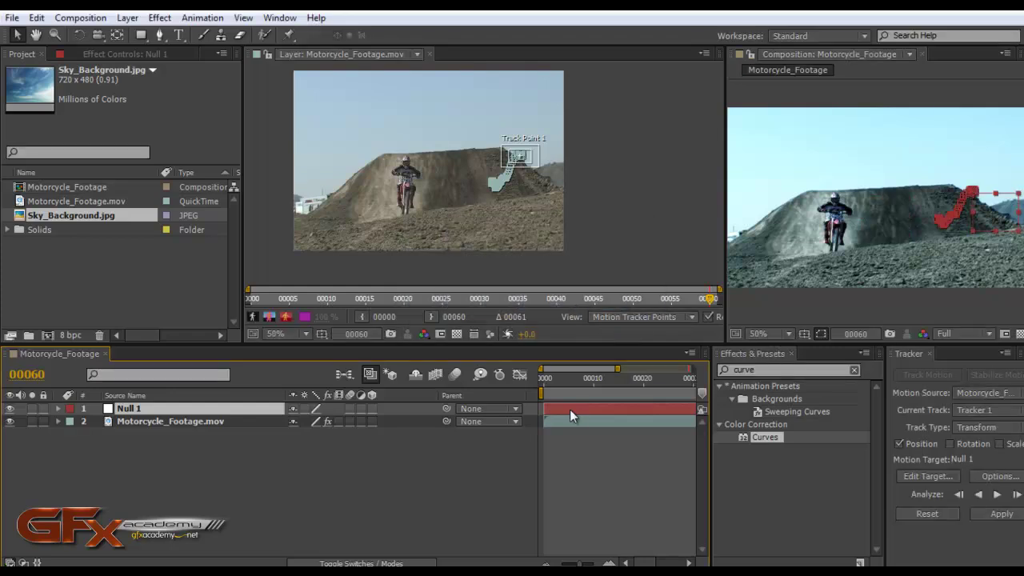
# Reveal Null 1's position keyframes across the full timeline and close Effects & Presets, Tracker and the layer viewer.
pyautogui.click(584, 565)
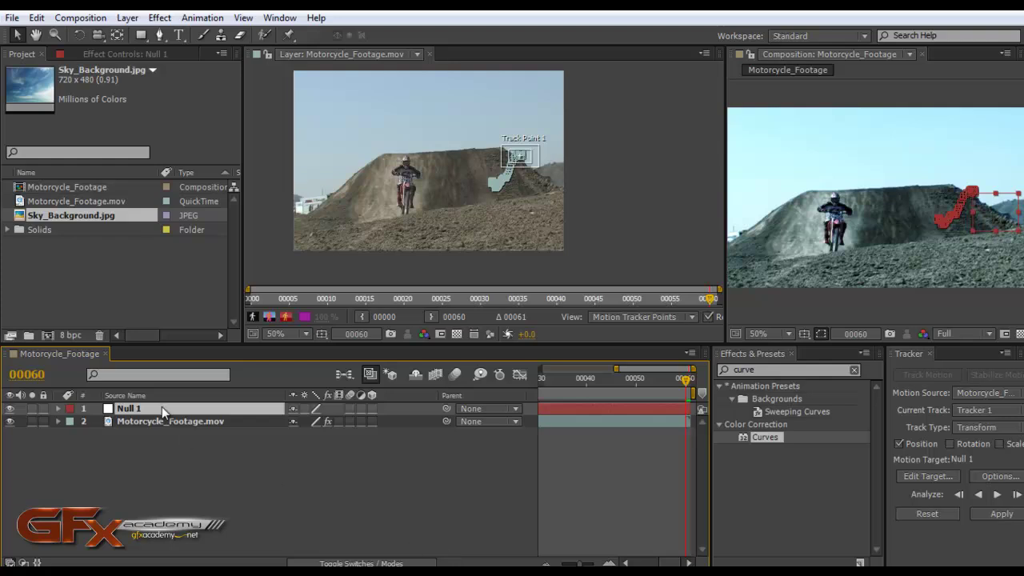
pyautogui.press('u')
pyautogui.click(757, 366)
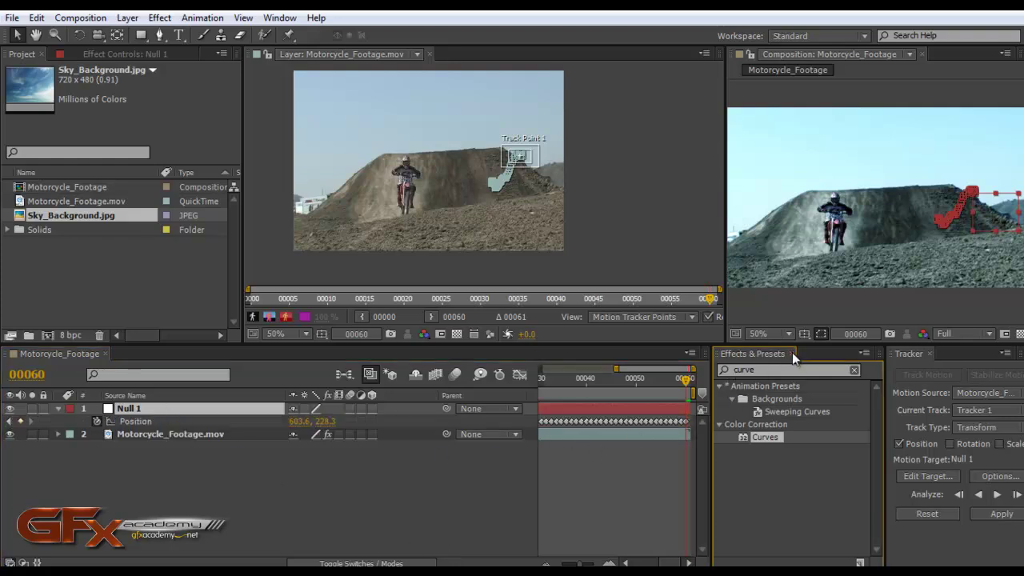
pyautogui.click(791, 353)
pyautogui.click(914, 354)
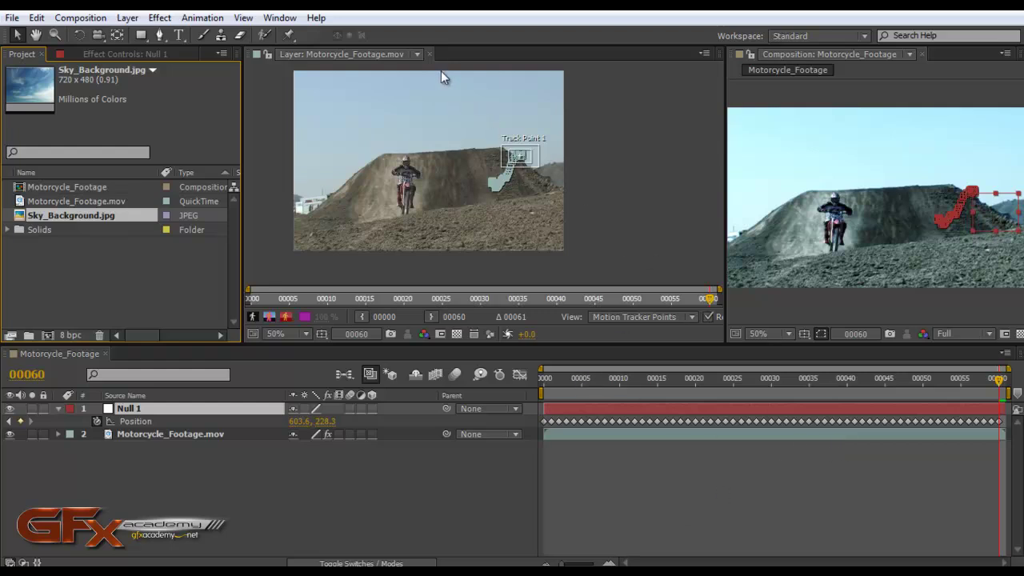
pyautogui.click(429, 54)
# Scrub the composition back to frame 00000 and collapse Null 1's properties.
pyautogui.moveTo(1000, 379); pyautogui.dragTo(478, 411)
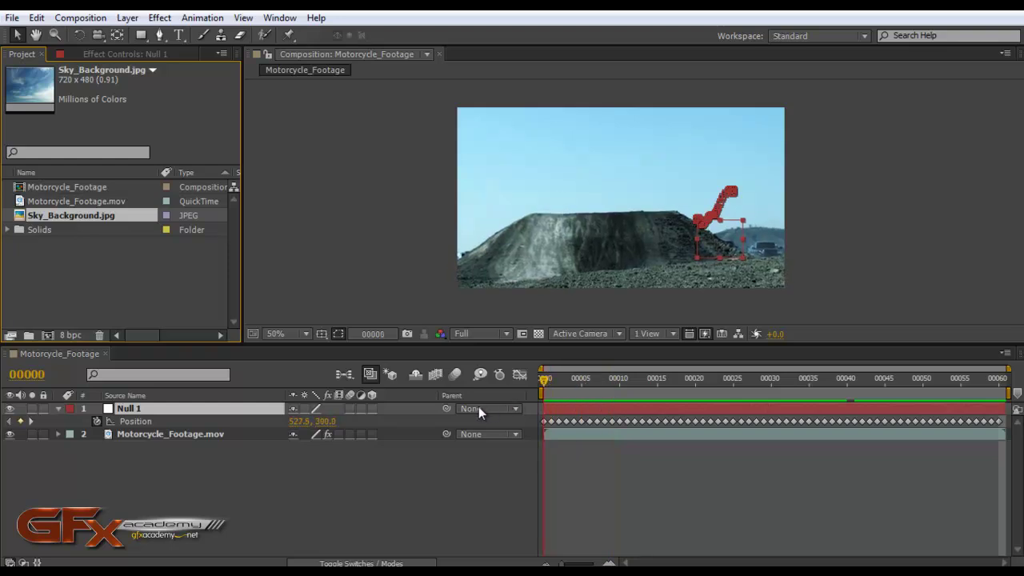
pyautogui.click(58, 408)
pyautogui.click(110, 291)
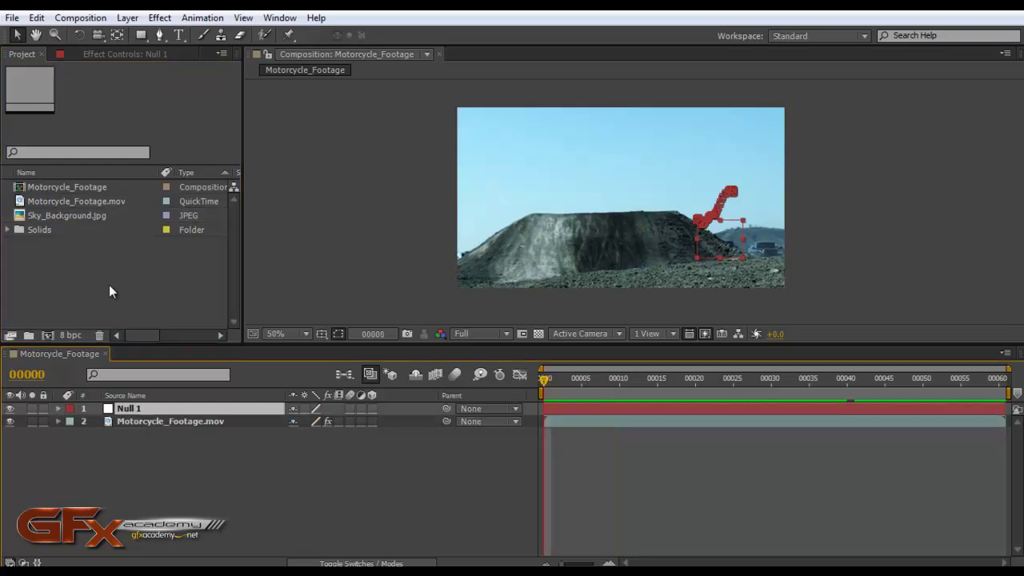
# Place Sky_Background.jpg between Null 1 and the footage, enlarge it well beyond the frame and shift it upward.
pyautogui.moveTo(54, 219); pyautogui.dragTo(167, 412)
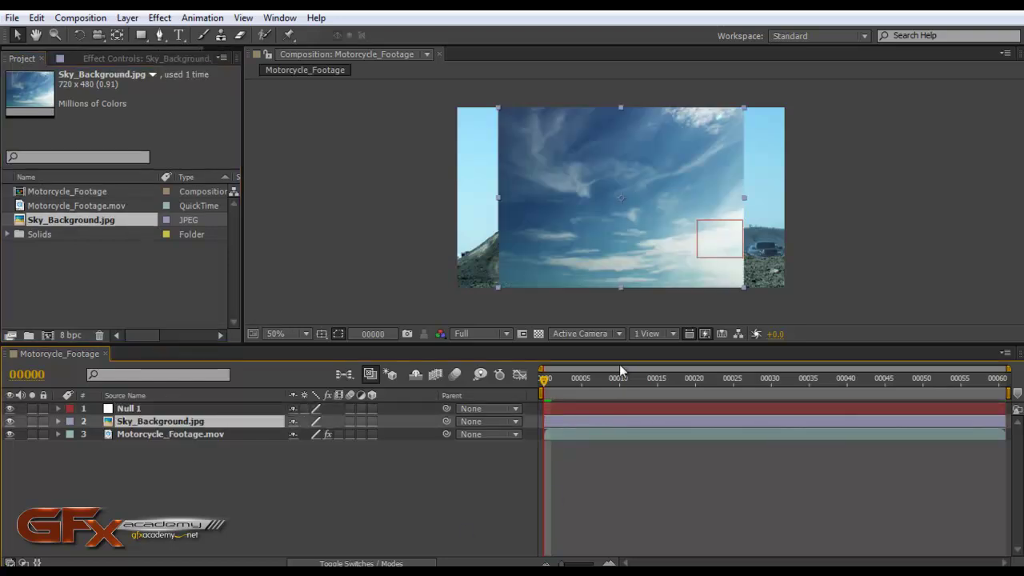
pyautogui.moveTo(744, 288); pyautogui.dragTo(928, 365)
pyautogui.press(',')
pyautogui.press(',')
pyautogui.moveTo(649, 231); pyautogui.dragTo(616, 200)
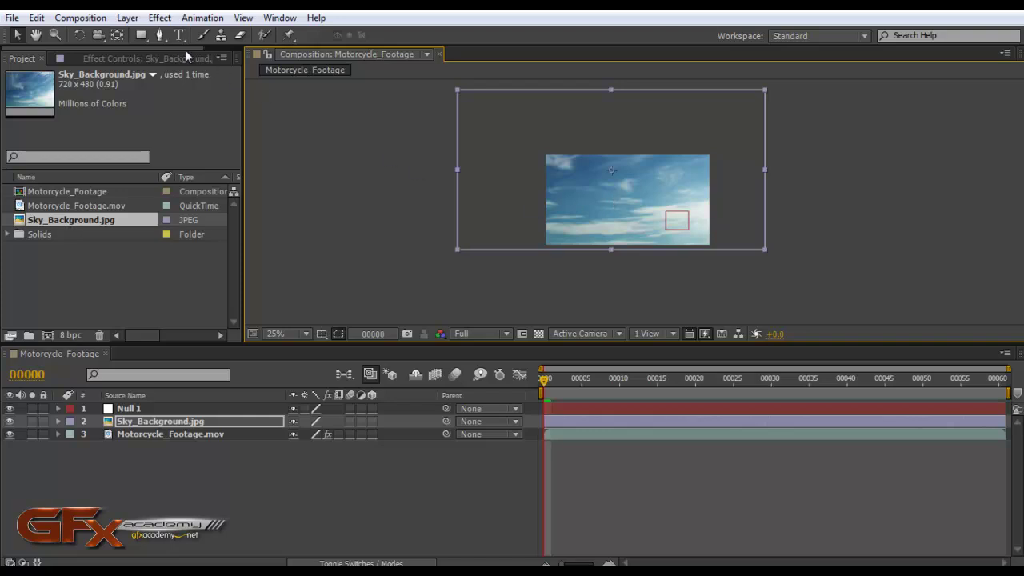
# Mask the sky layer with a wide rectangle ending just above the mound and feather the mask by 57 pixels.
pyautogui.click(141, 34)
pyautogui.moveTo(841, 94); pyautogui.dragTo(406, 203)
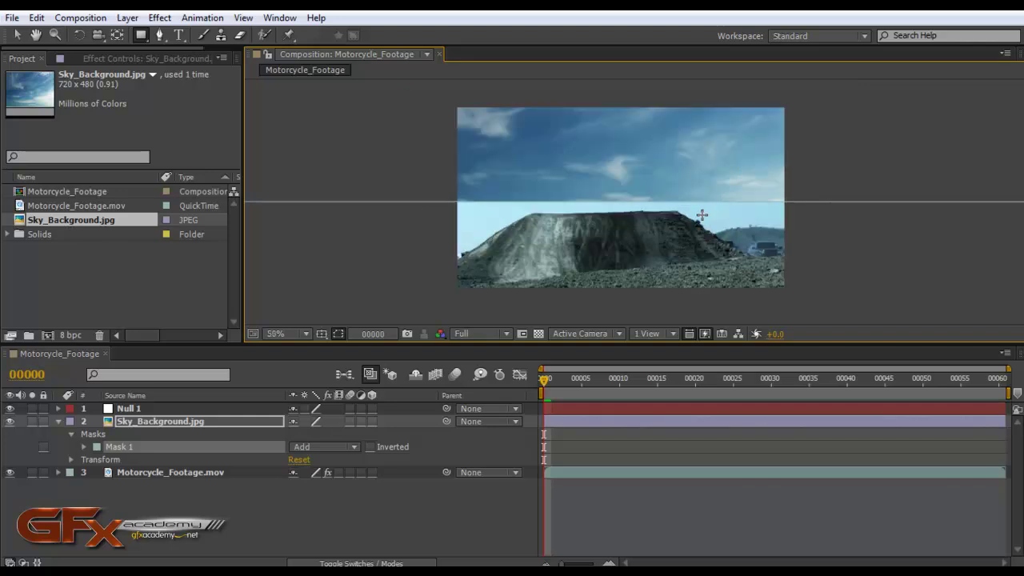
pyautogui.press('.')
pyautogui.click(169, 421)
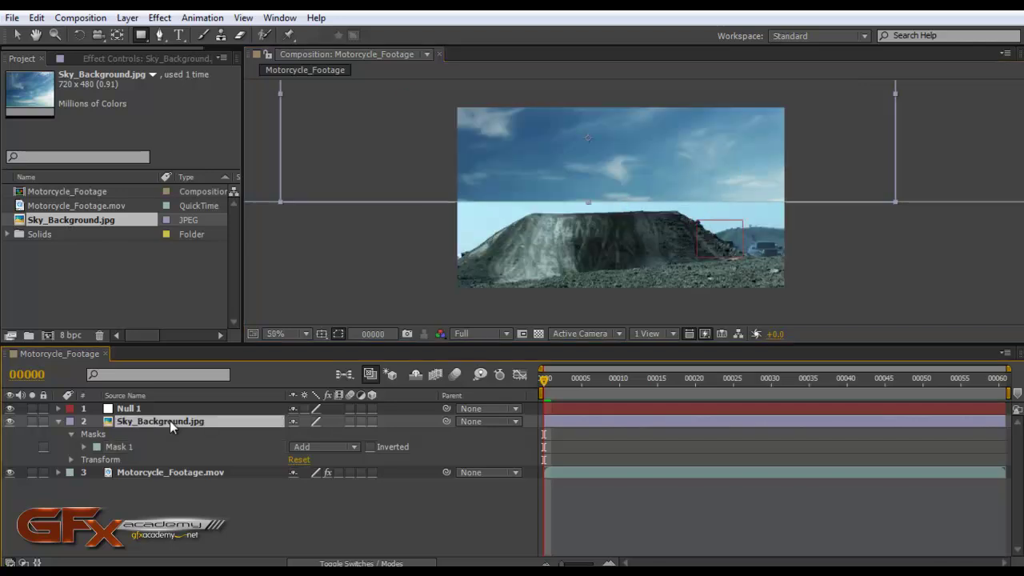
pyautogui.press('f')
pyautogui.moveTo(307, 446); pyautogui.dragTo(352, 452)
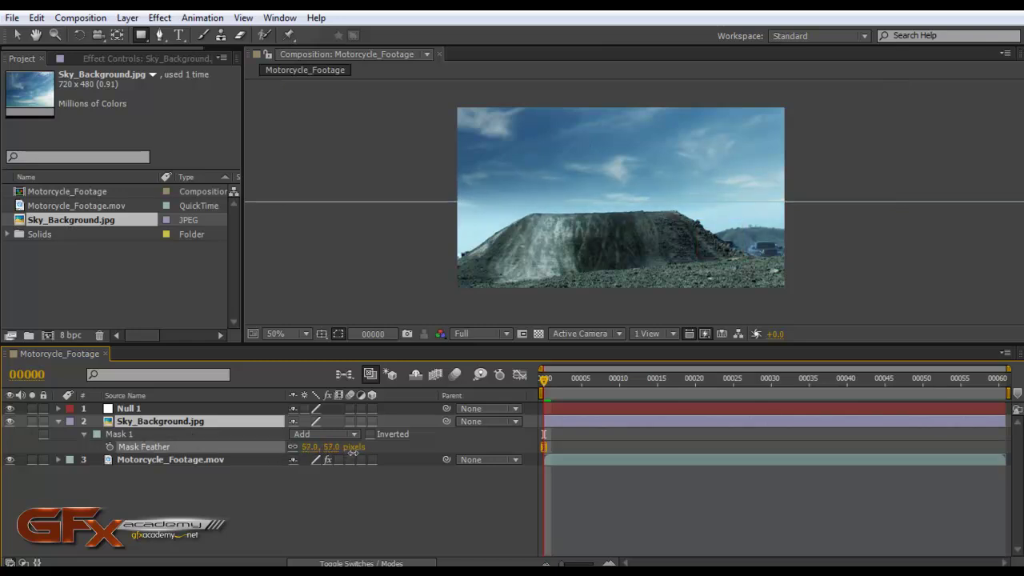
# Move the masked sky layer slightly higher above the mound and collapse its properties.
pyautogui.click(17, 35)
pyautogui.click(176, 421)
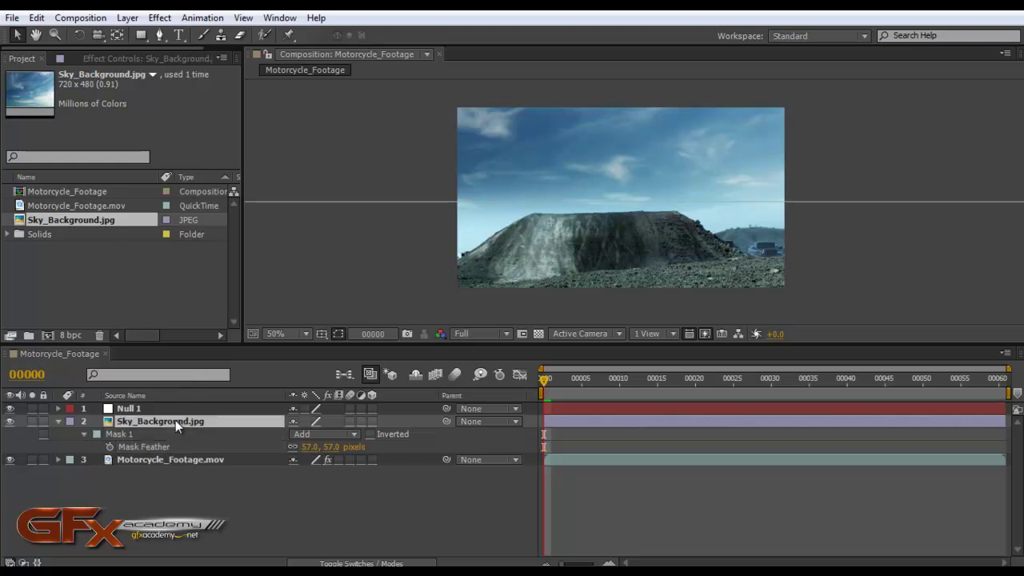
pyautogui.moveTo(613, 162); pyautogui.dragTo(614, 145)
pyautogui.click(454, 524)
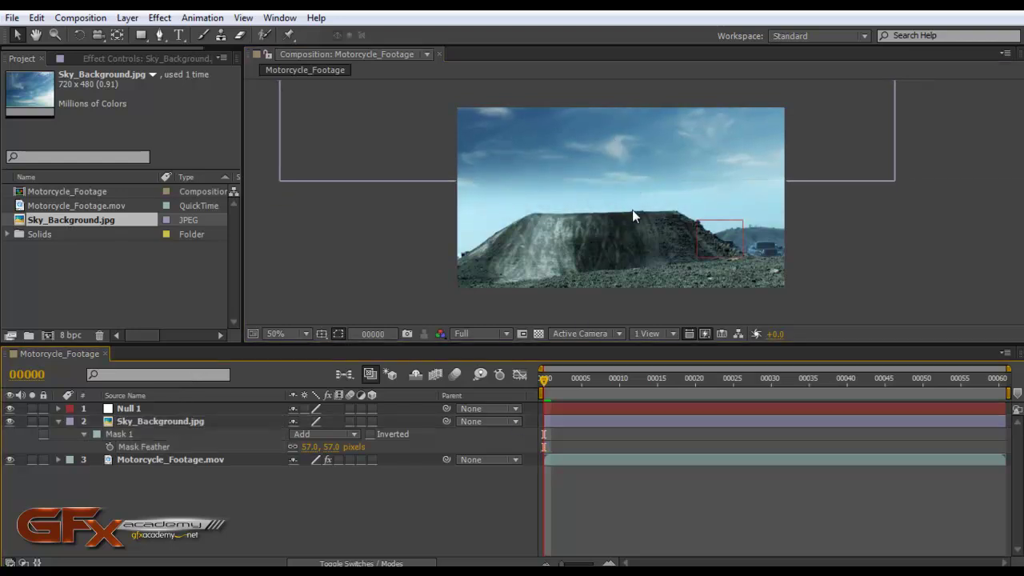
pyautogui.click(58, 421)
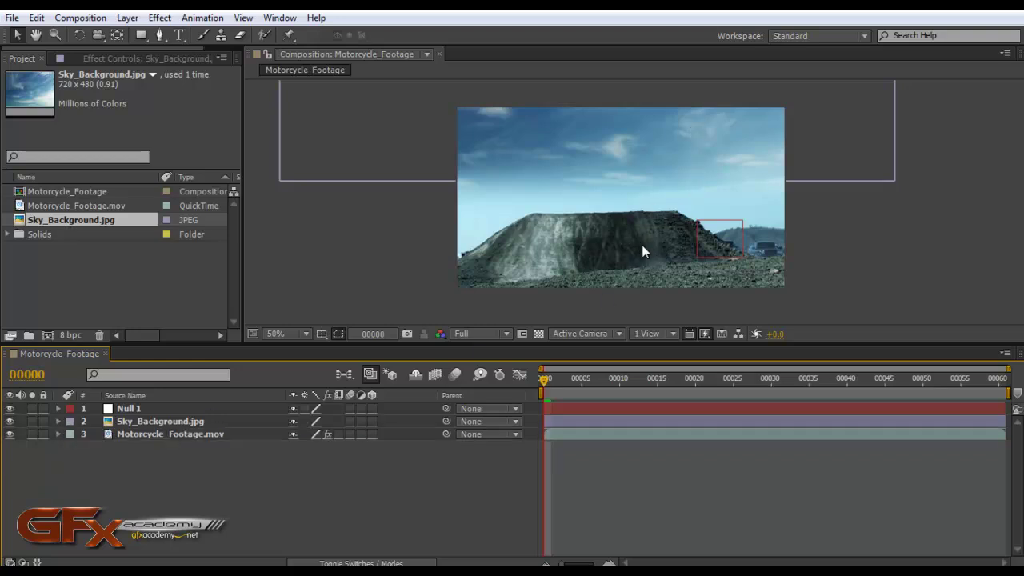
# Cut the Levels and Curves effects from the Motorcycle_Footage.mov layer.
pyautogui.press('F3')
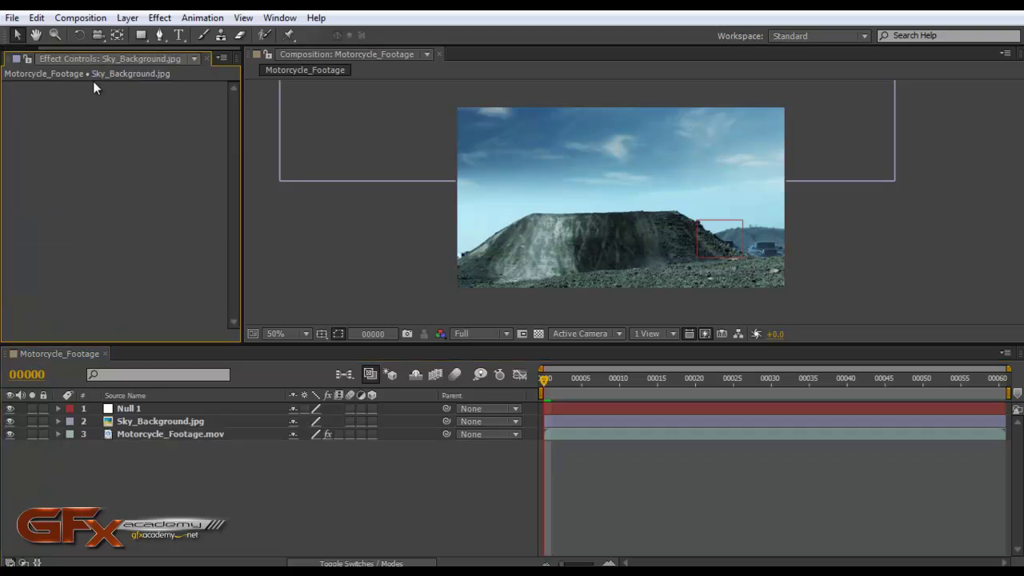
pyautogui.click(149, 437)
pyautogui.click(8, 86)
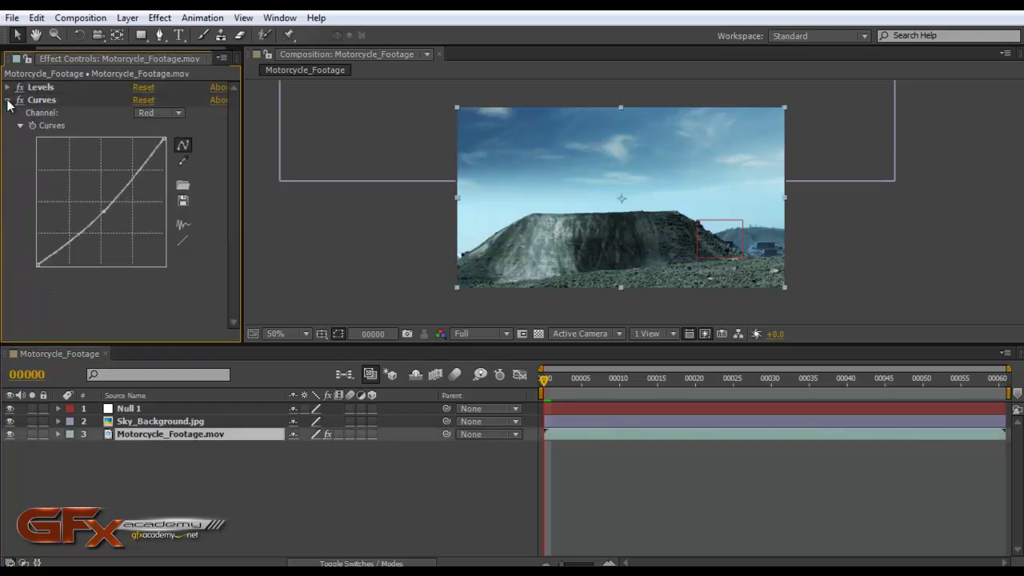
pyautogui.click(8, 100)
pyautogui.click(40, 101)
pyautogui.keyDown('ctrl'); pyautogui.click(40, 86); pyautogui.keyUp('ctrl')
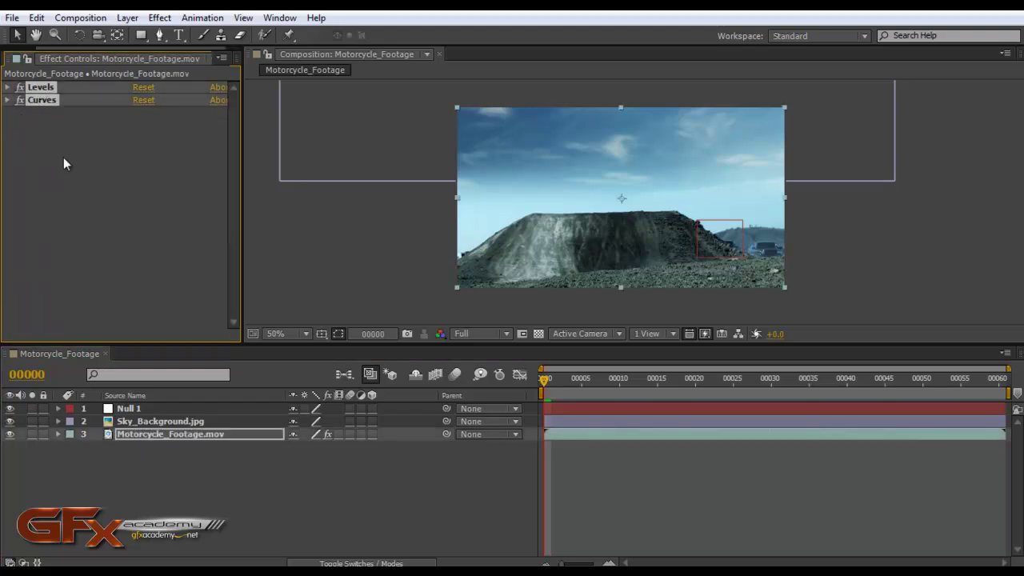
pyautogui.press('Delete')
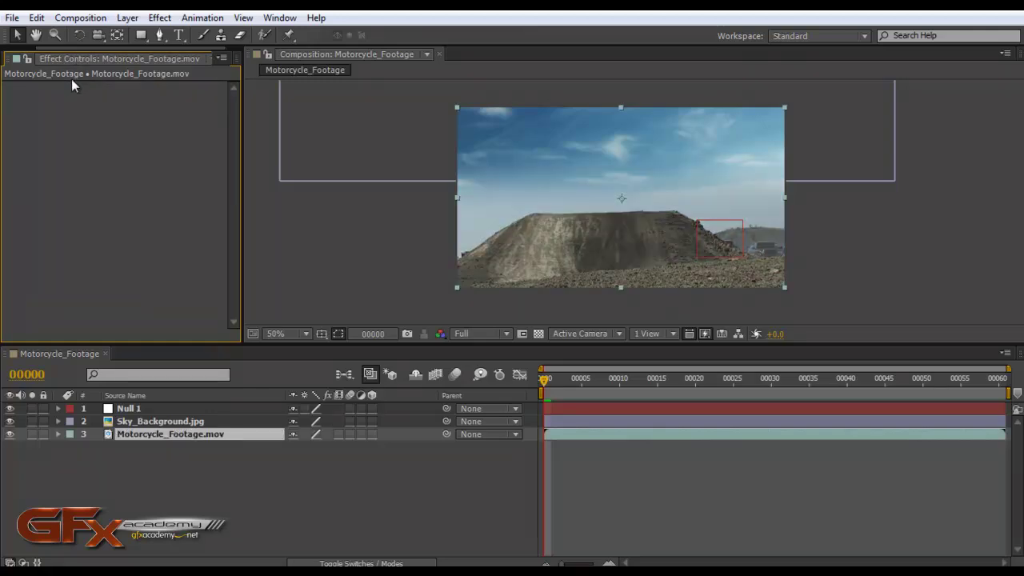
# Add an adjustment layer above all other layers and paste the Levels and Curves effects onto it.
pyautogui.click(37, 17)
pyautogui.moveTo(136, 37)
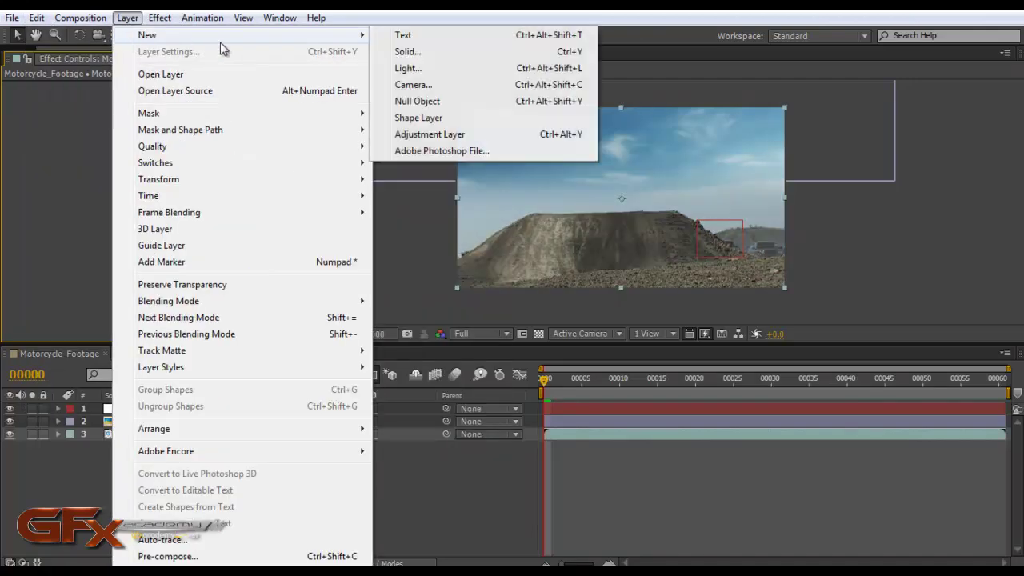
pyautogui.click(420, 133)
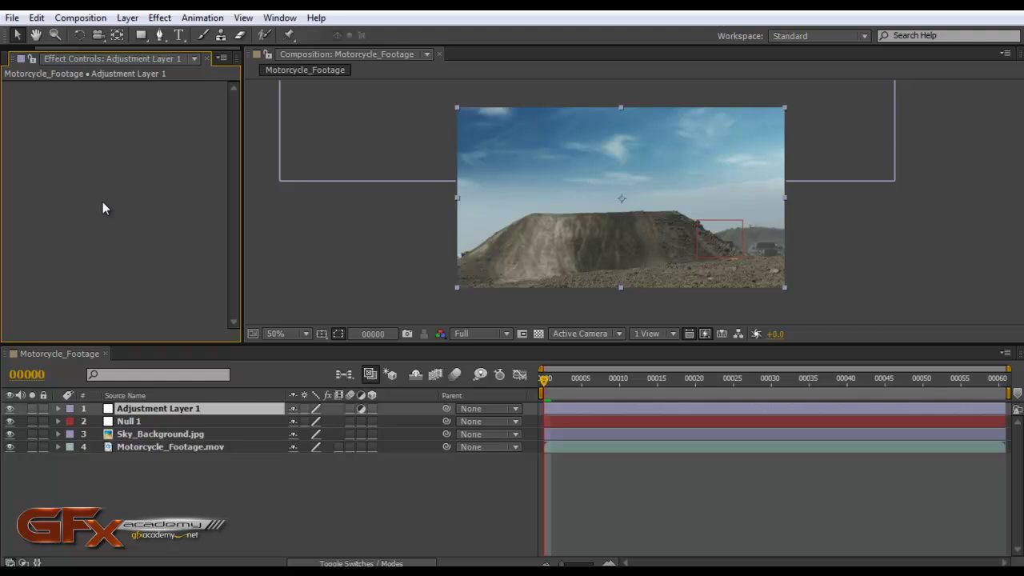
pyautogui.hotkey('ctrl', 'v')
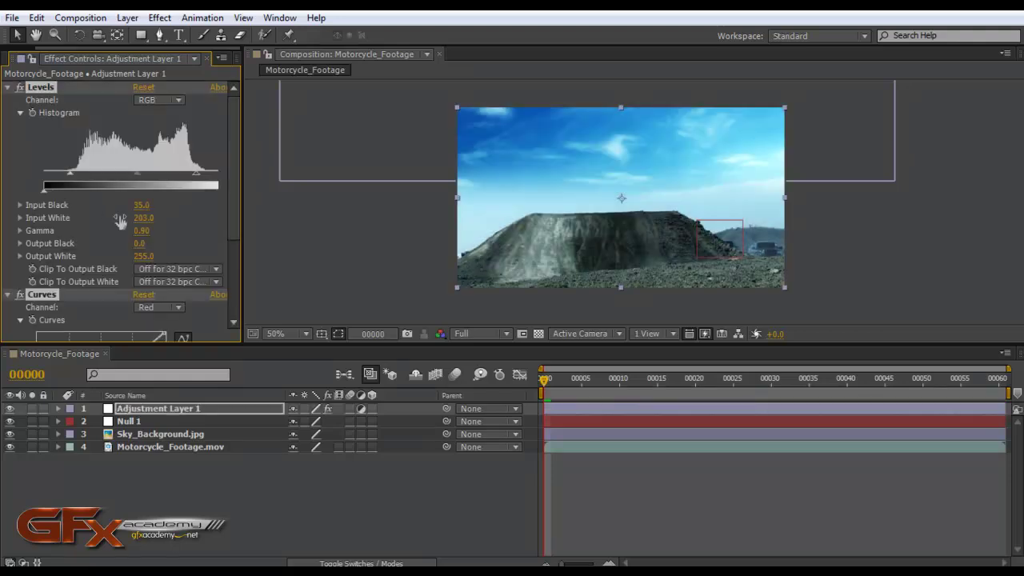
# Widen the effect controls and switch the adjustment layer's Curves effect off and on to compare the color grading.
pyautogui.moveTo(241, 226); pyautogui.dragTo(318, 229)
pyautogui.click(313, 457)
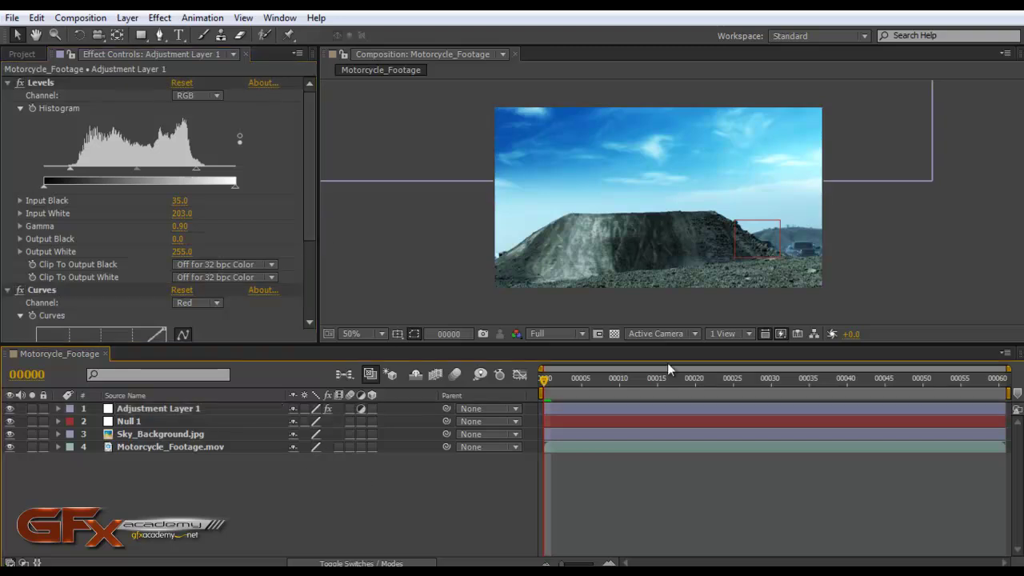
pyautogui.scroll(-3, 308, 226)
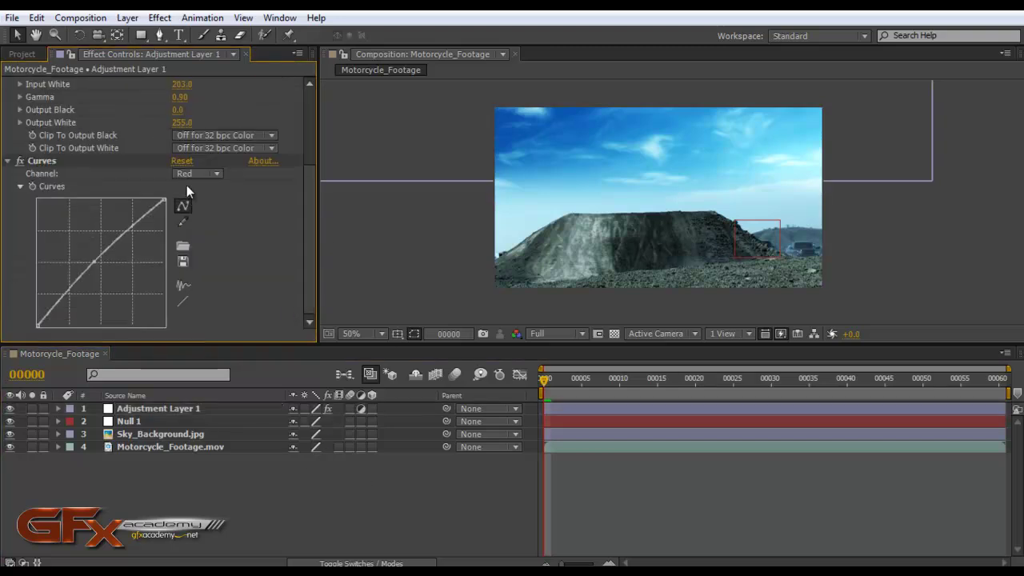
pyautogui.click(21, 161)
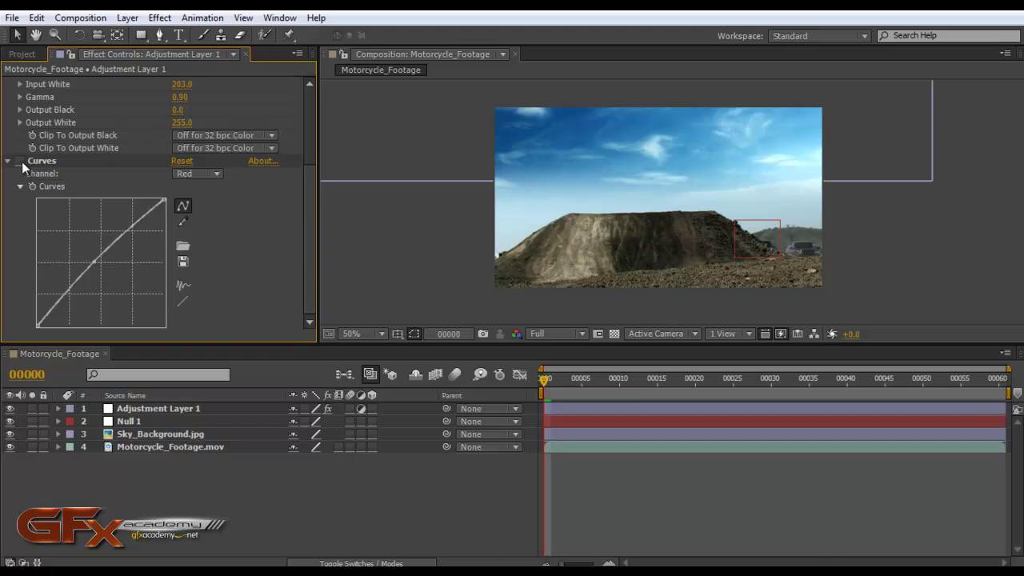
pyautogui.click(21, 162)
# Reshape the adjustment layer's Curves by pulling down the blue channel's upper midtones and fine-tuning the green channel.
pyautogui.click(195, 173)
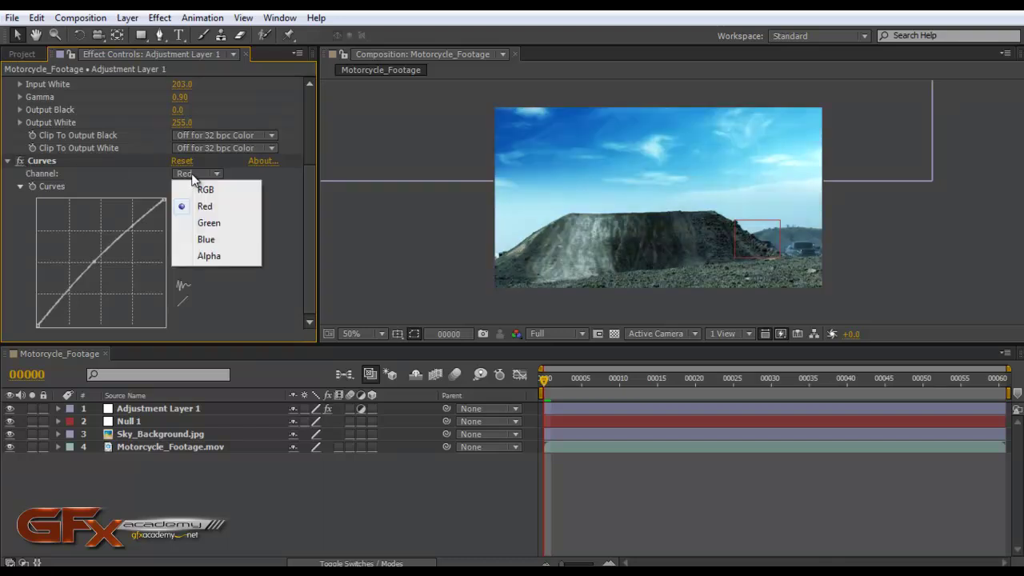
pyautogui.click(208, 238)
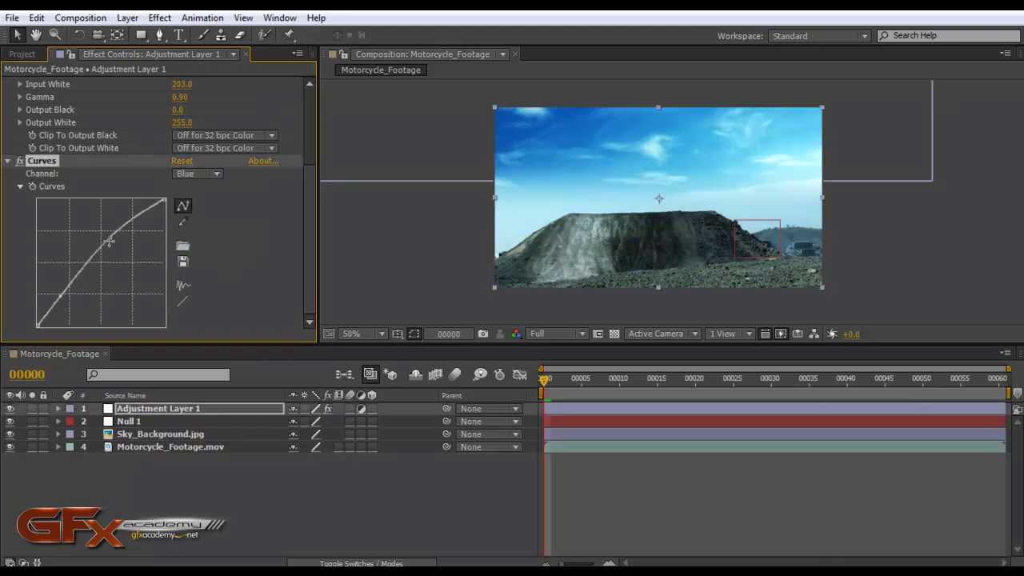
pyautogui.moveTo(110, 234); pyautogui.dragTo(135, 242)
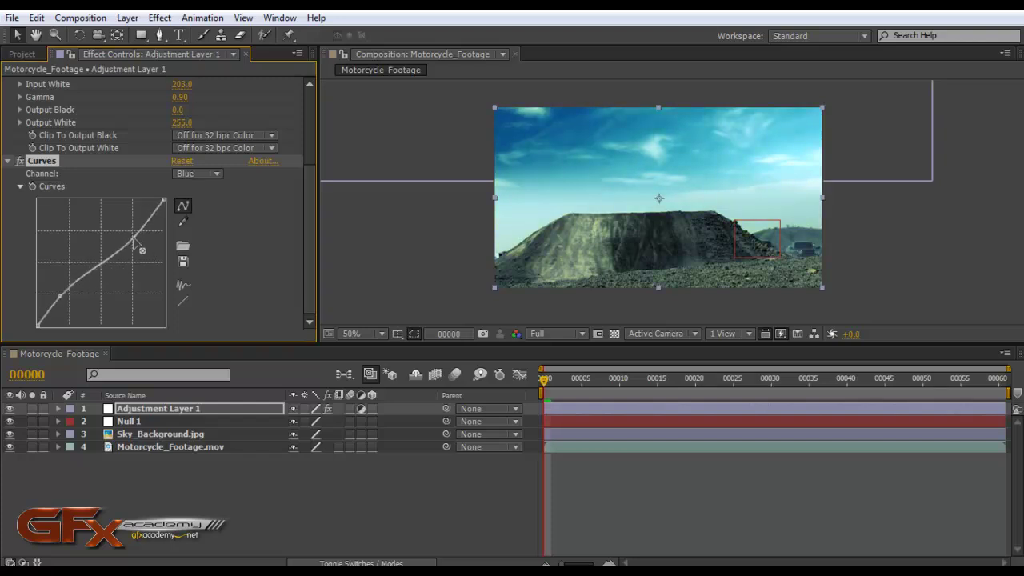
pyautogui.moveTo(62, 302); pyautogui.dragTo(61, 298)
pyautogui.moveTo(134, 240)
pyautogui.mouseDown()
pyautogui.moveTo(149, 245)
pyautogui.moveTo(144, 233)
pyautogui.moveTo(126, 258)
pyautogui.moveTo(121, 247)
pyautogui.mouseUp()
pyautogui.click(198, 173)
pyautogui.click(204, 217)
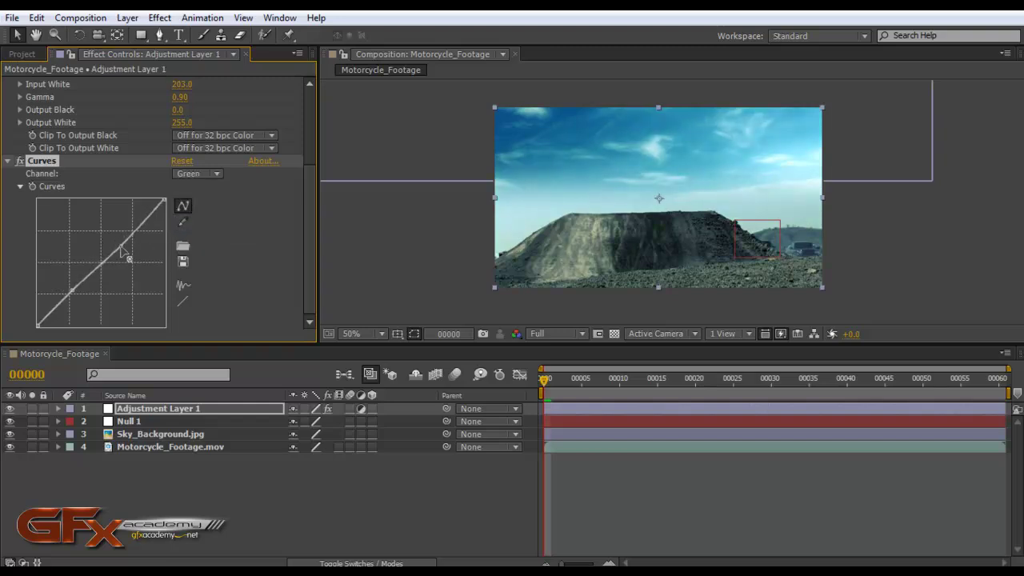
pyautogui.click(259, 510)
# Return to frame 00000 and parent the Sky_Background.jpg layer to Null 1.
pyautogui.moveTo(545, 380); pyautogui.dragTo(522, 389)
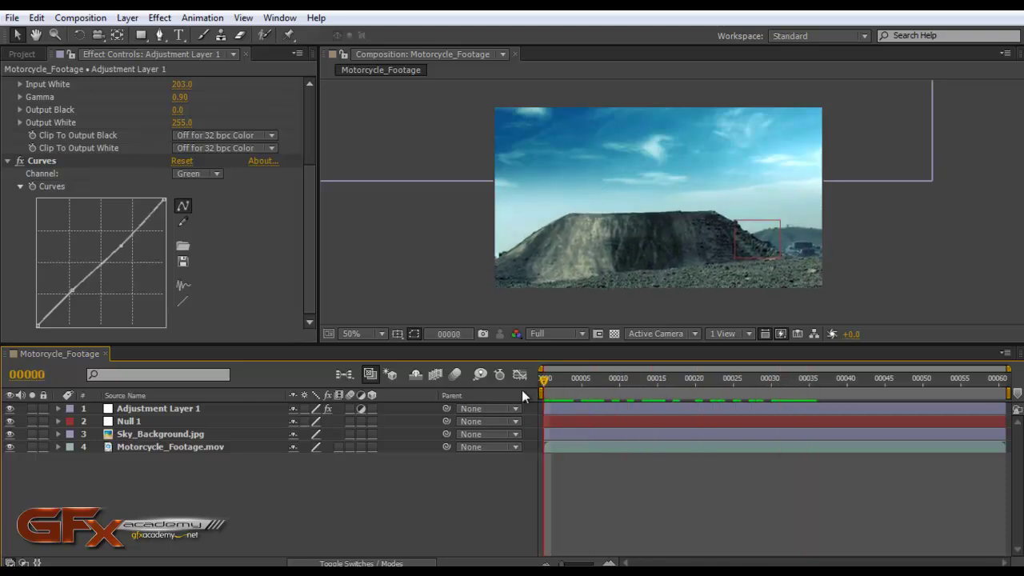
pyautogui.click(148, 437)
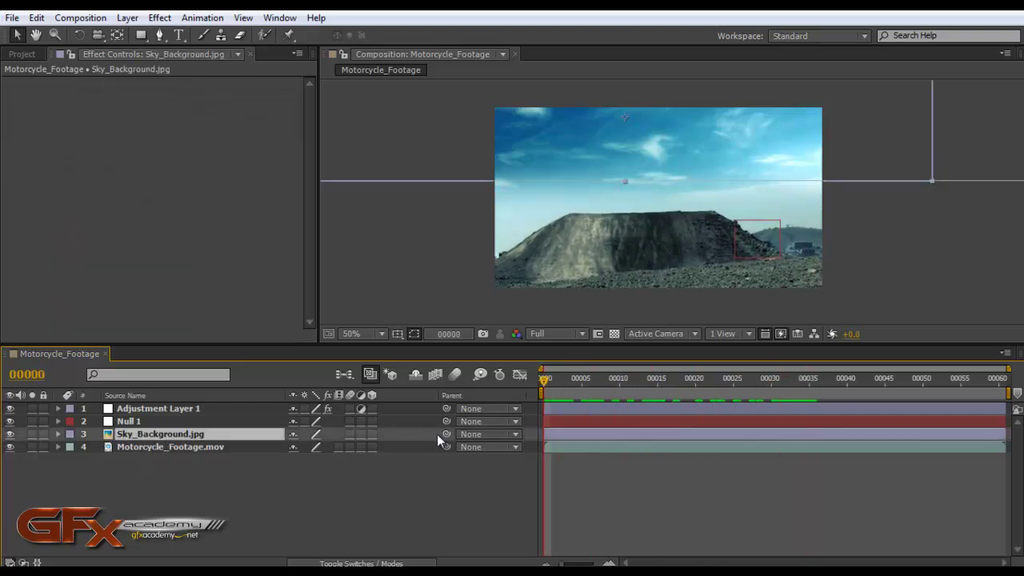
pyautogui.moveTo(446, 434); pyautogui.dragTo(156, 420)
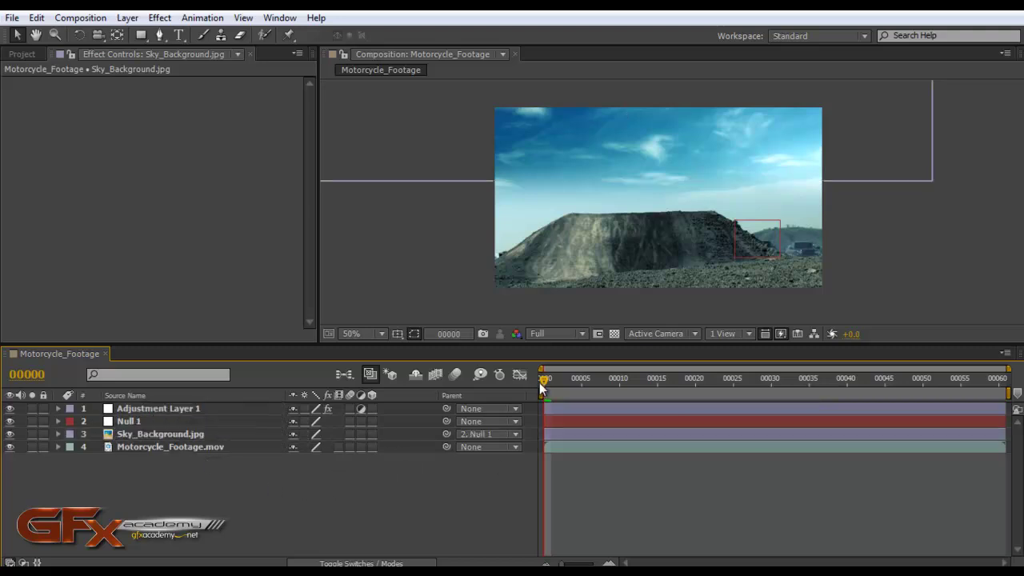
# Go to frame 00023 and examine how the airborne rider blends with the sky layer.
pyautogui.moveTo(540, 381); pyautogui.dragTo(718, 378)
pyautogui.scroll(3, 611, 214)
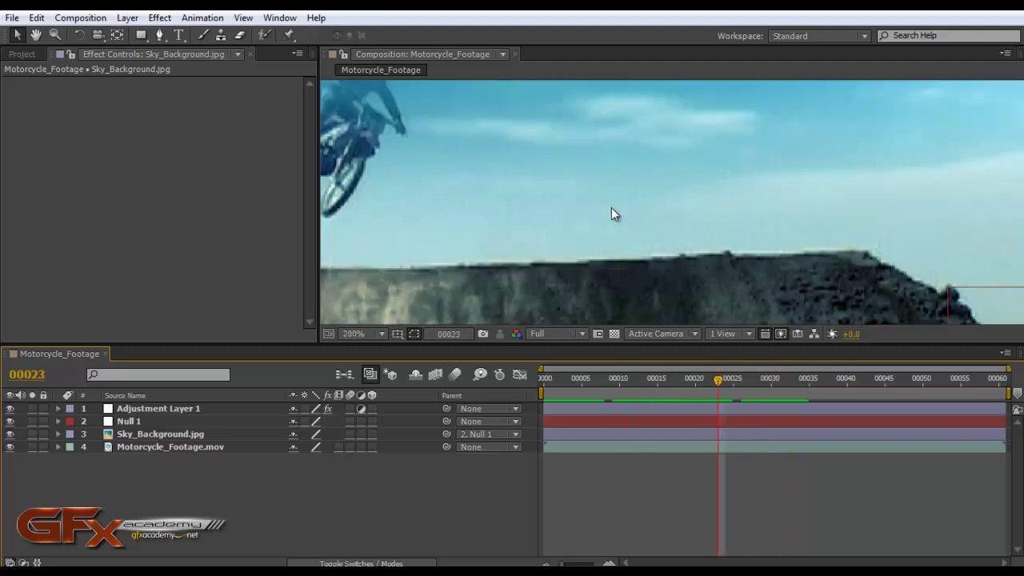
pyautogui.scroll(-2, 517, 196)
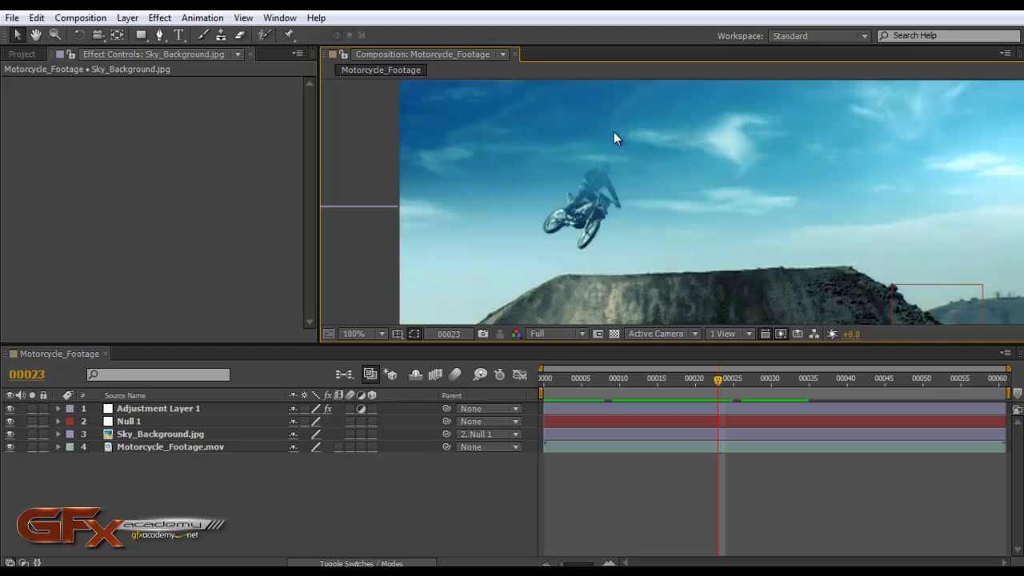
pyautogui.click(199, 448)
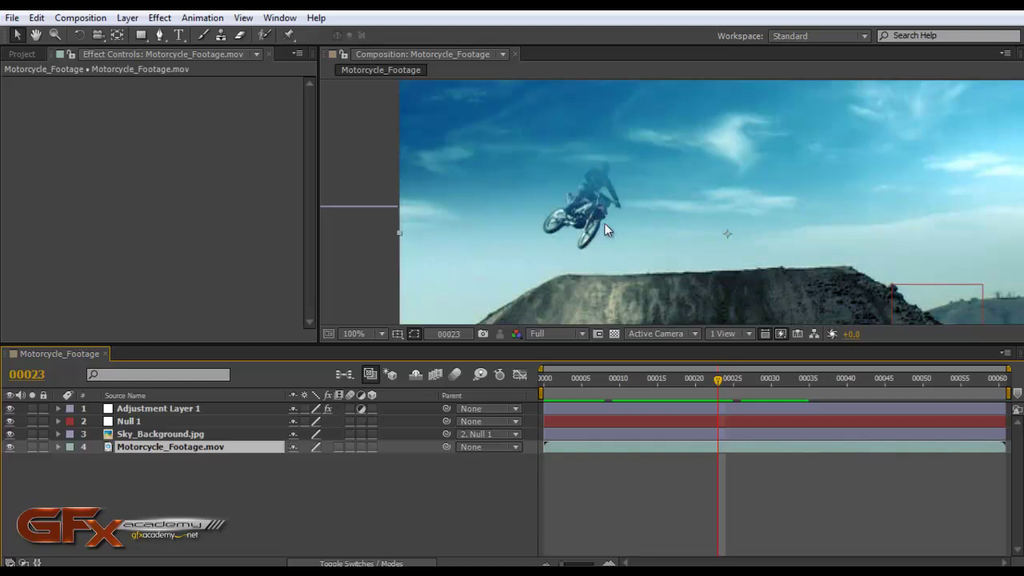
pyautogui.click(274, 472)
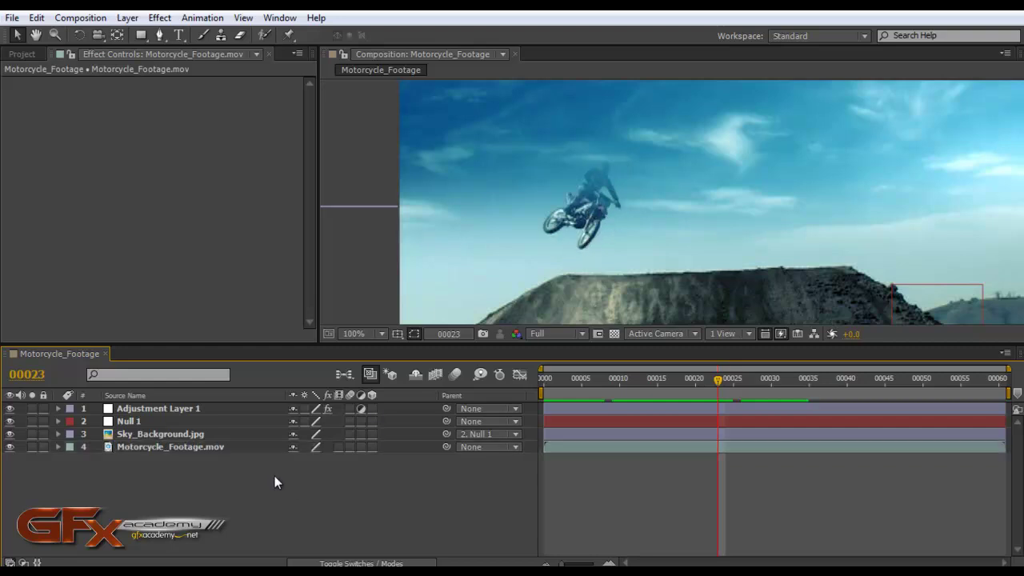
# Duplicate the Motorcycle_Footage.mov layer and pre-compose the copy as Motorcycle_Footage.mov Comp 1, moving all attributes into it.
pyautogui.click(192, 450)
pyautogui.hotkey('ctrl', 'd')
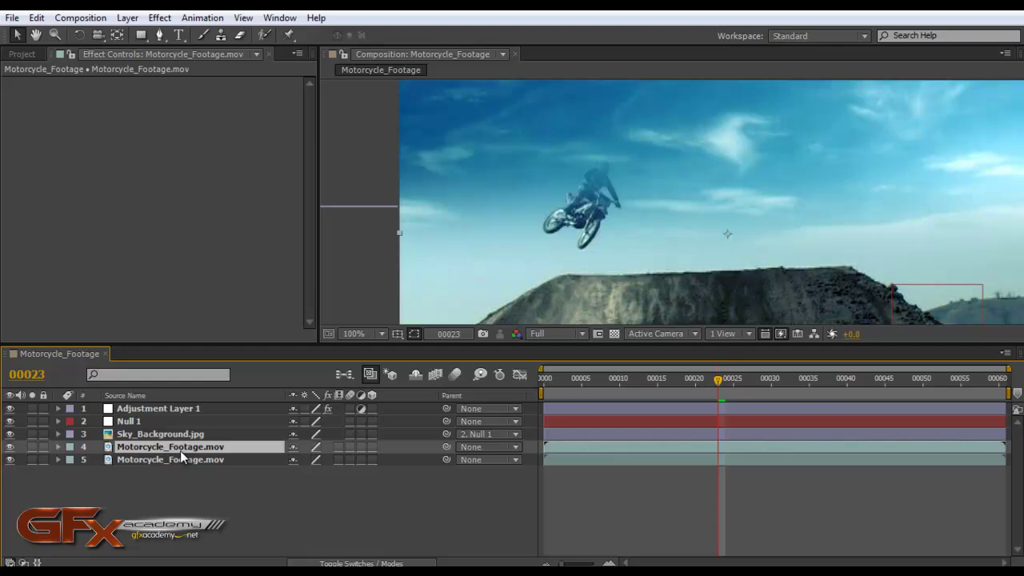
pyautogui.hotkey('ctrl', 'shift', 'c')
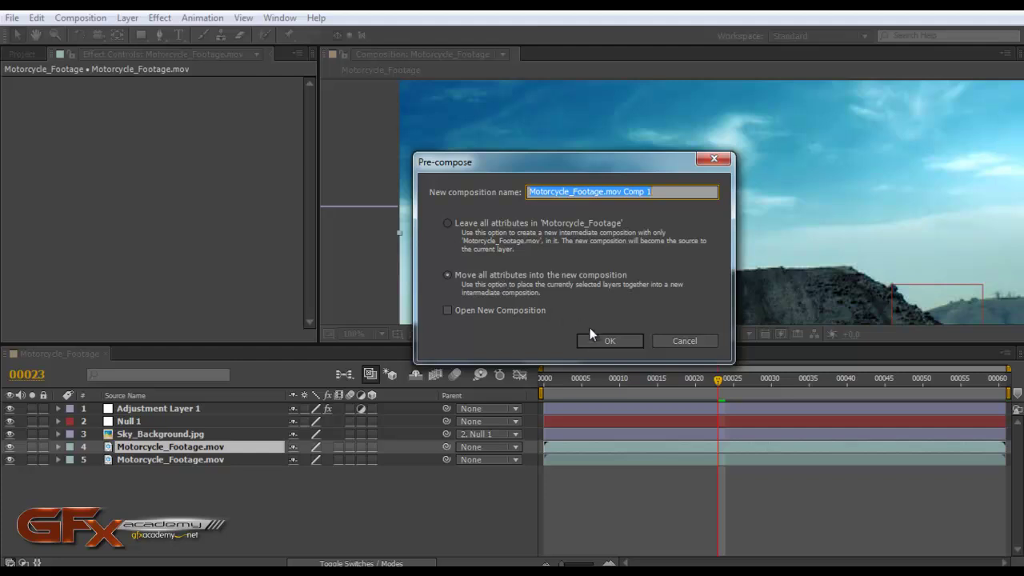
pyautogui.click(605, 340)
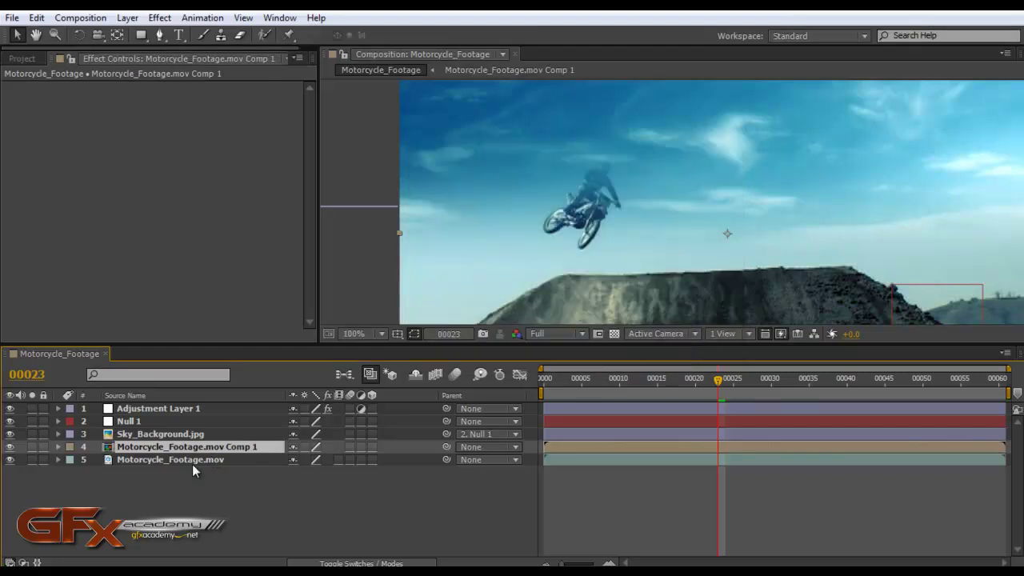
# Duplicate the remaining Motorcycle_Footage.mov layer and move Sky_Background.jpg between its two copies.
pyautogui.click(187, 461)
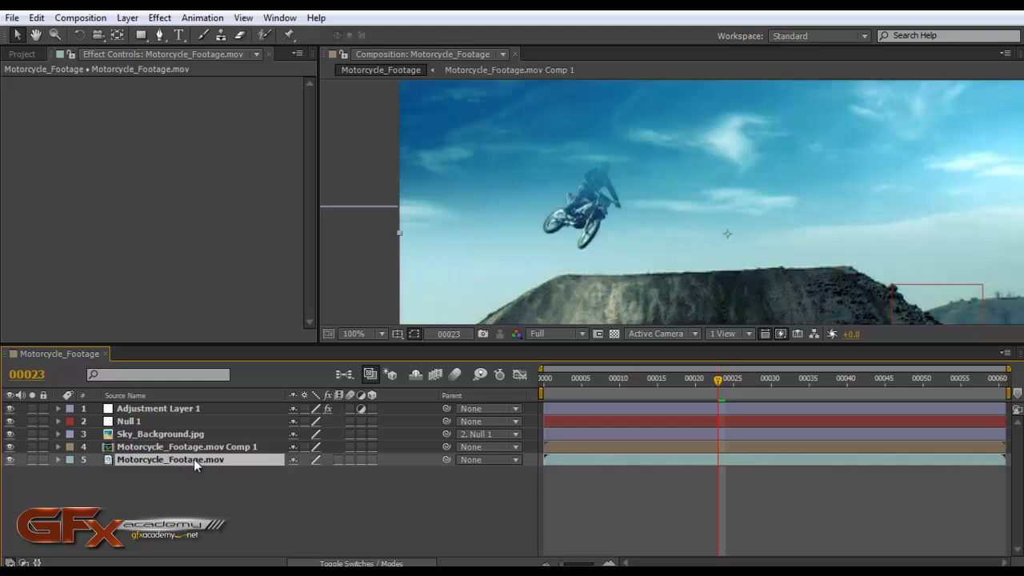
pyautogui.hotkey('ctrl', 'd')
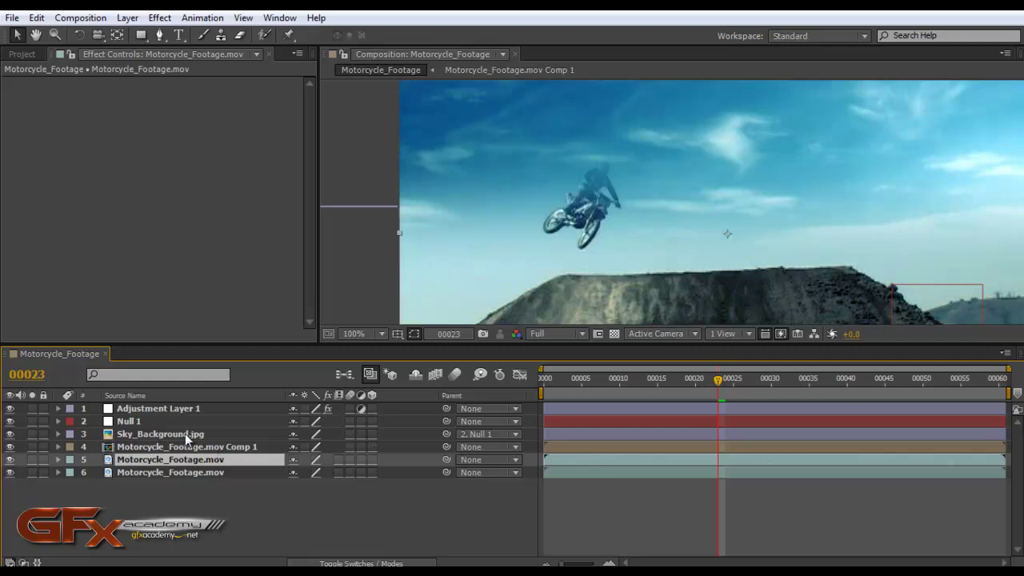
pyautogui.moveTo(181, 434); pyautogui.dragTo(164, 466)
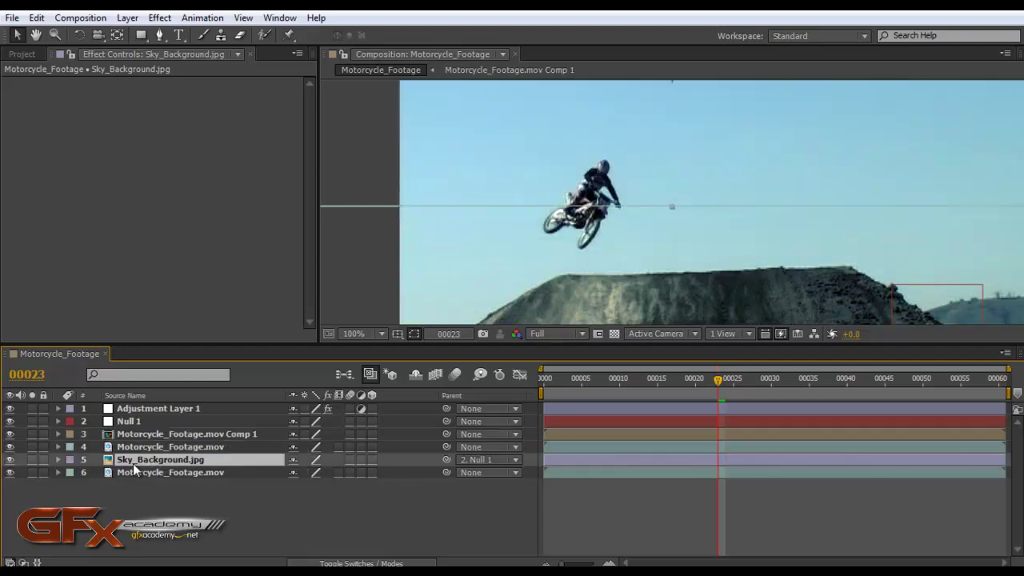
pyautogui.press('F2')
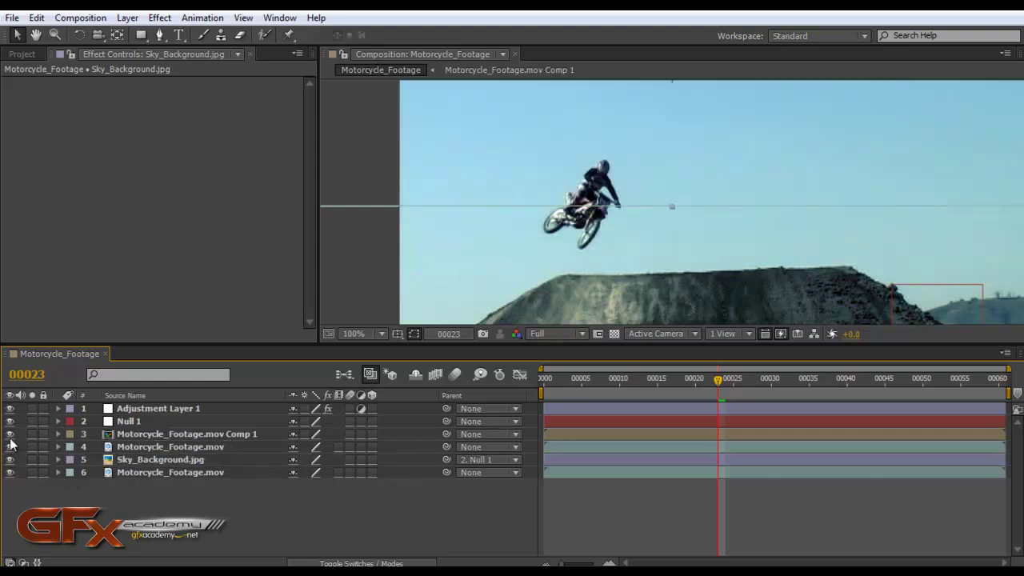
# Hide and show the two footage layers above the sky to review what each contributes to the composite.
pyautogui.click(10, 434)
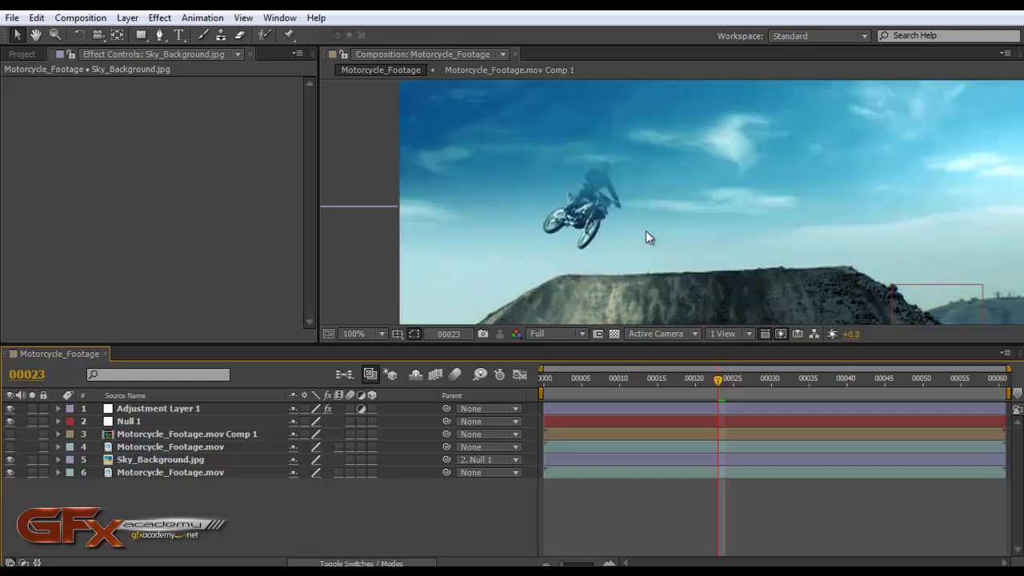
pyautogui.click(164, 445)
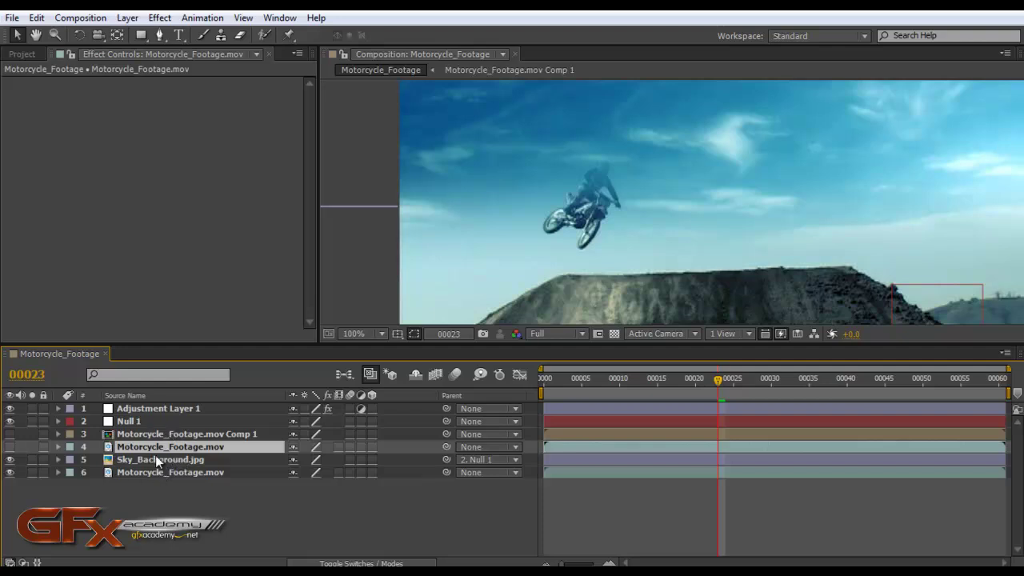
pyautogui.click(10, 446)
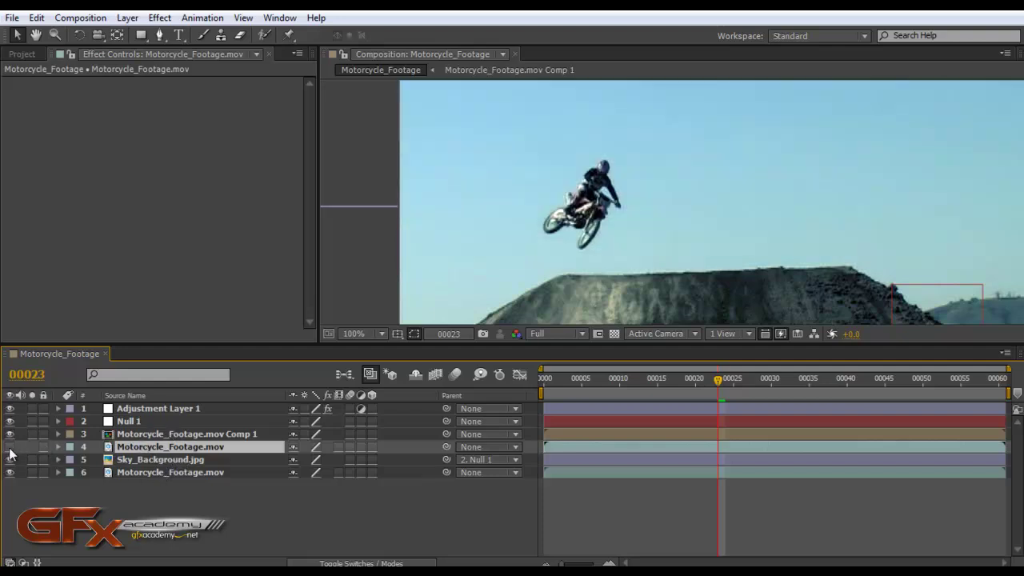
pyautogui.click(155, 436)
pyautogui.click(156, 445)
pyautogui.click(155, 434)
pyautogui.click(204, 446)
pyautogui.click(215, 436)
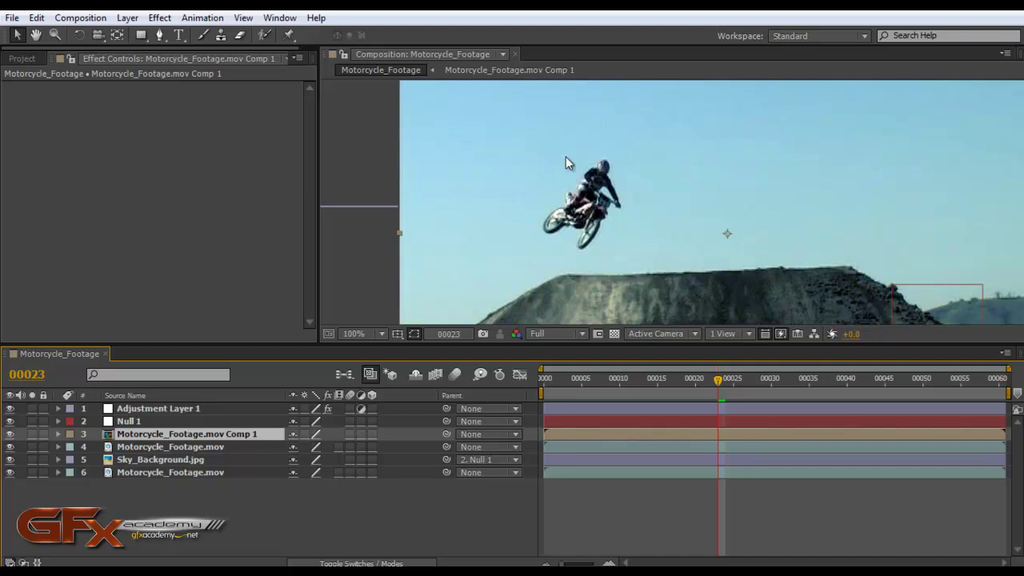
# Open Motorcycle_Footage.mov Comp 1 and apply the Colorama effect to its Motorcycle_Footage.mov layer.
pyautogui.doubleClick(146, 433)
pyautogui.click(176, 409)
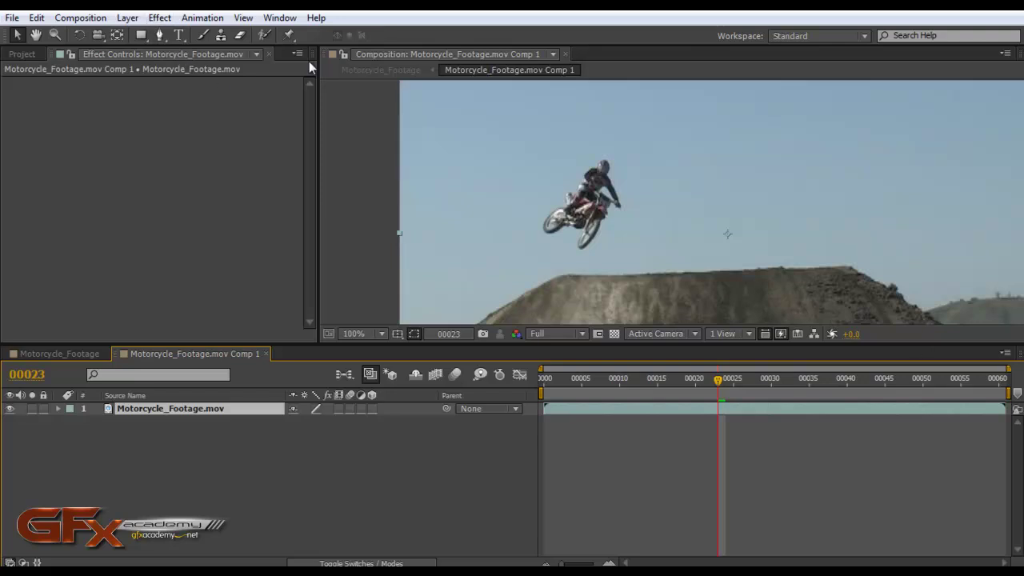
pyautogui.click(279, 18)
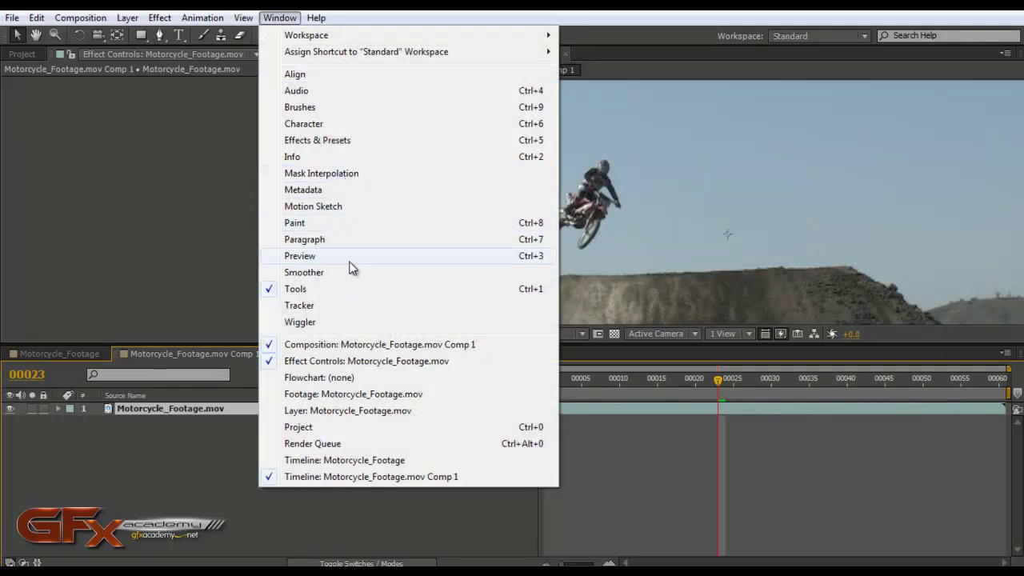
pyautogui.click(354, 144)
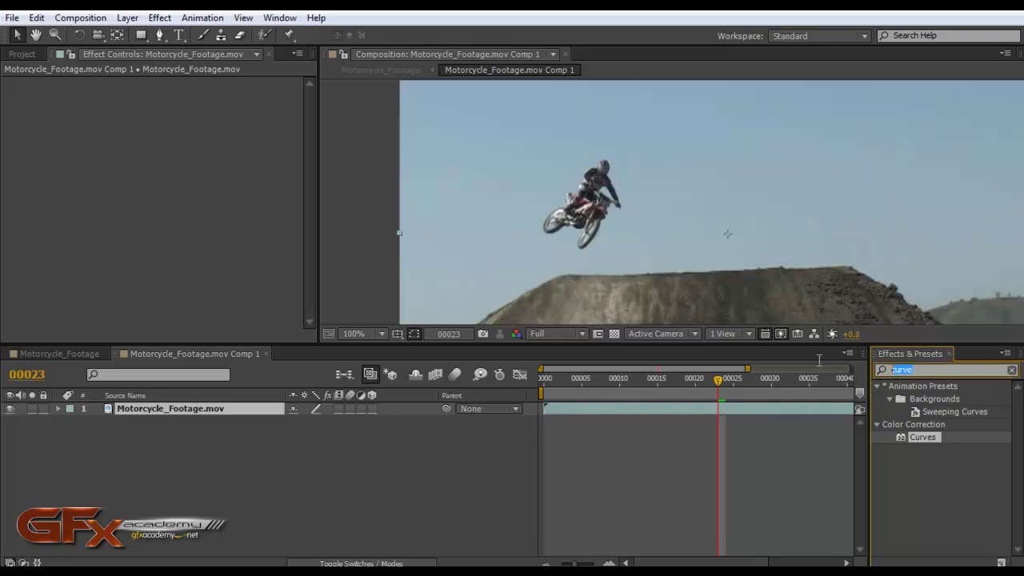
pyautogui.write('colora')
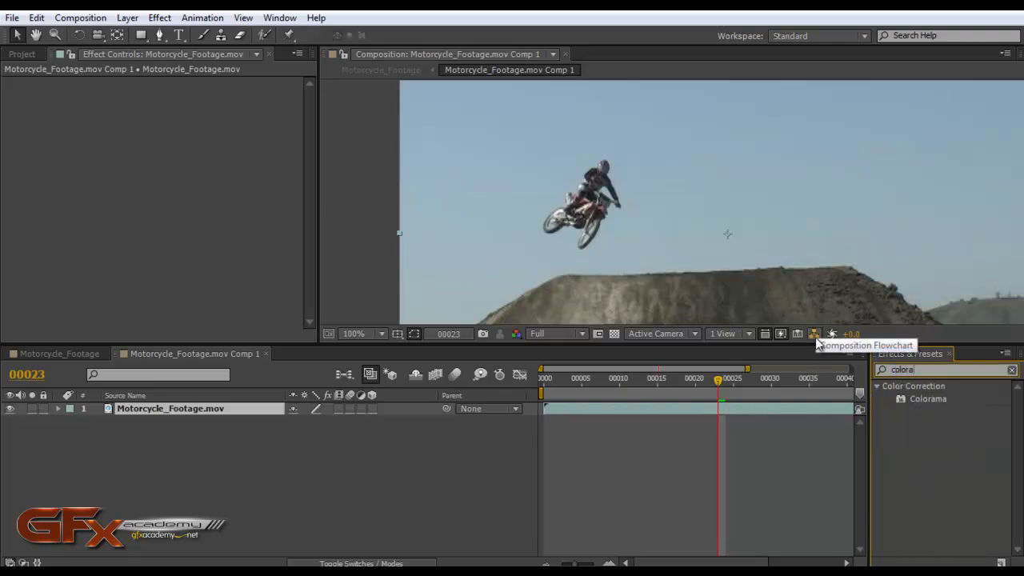
pyautogui.moveTo(930, 400); pyautogui.dragTo(179, 411)
pyautogui.moveTo(767, 289); pyautogui.dragTo(706, 238)
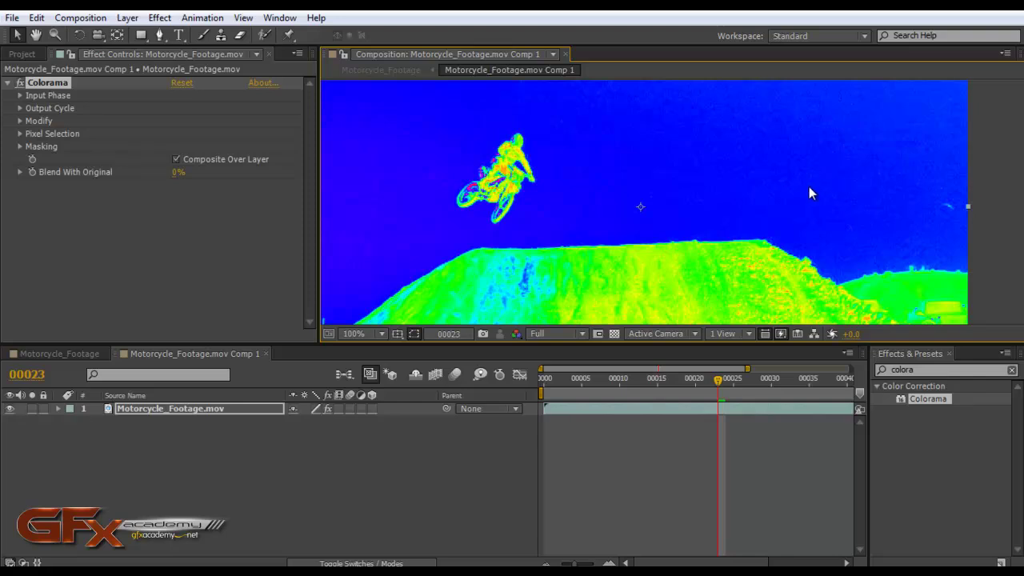
# Set Colorama's Output Cycle preset palette to Ramp Grey and inspect the rider and hill in greyscale.
pyautogui.click(20, 108)
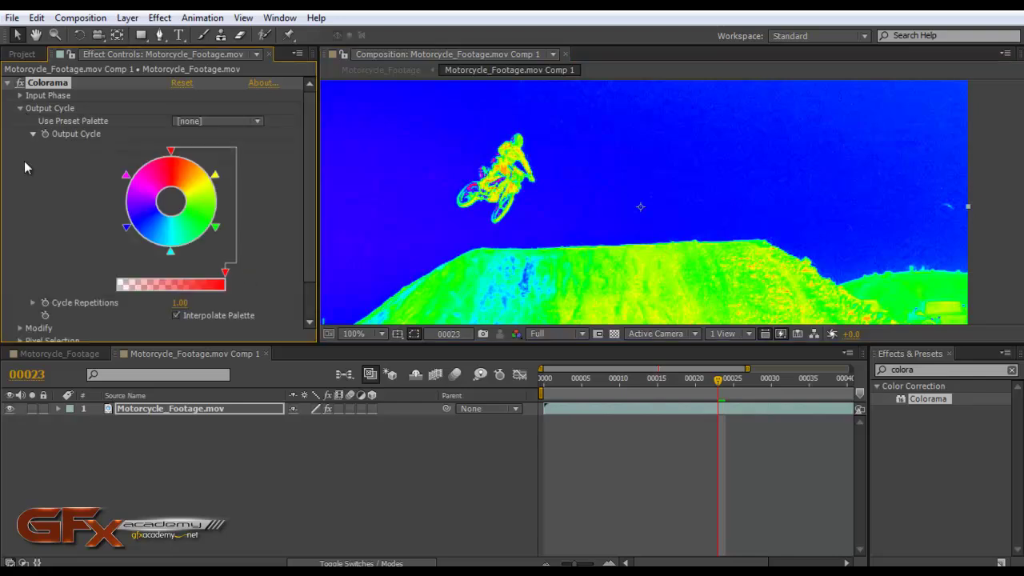
pyautogui.click(204, 120)
pyautogui.click(270, 128)
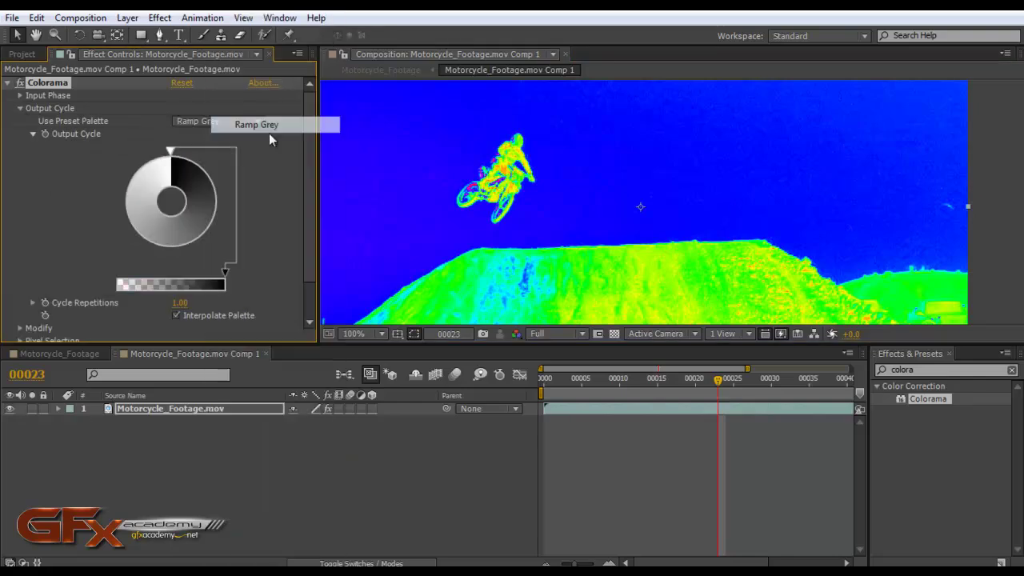
pyautogui.scroll(-1, 652, 192)
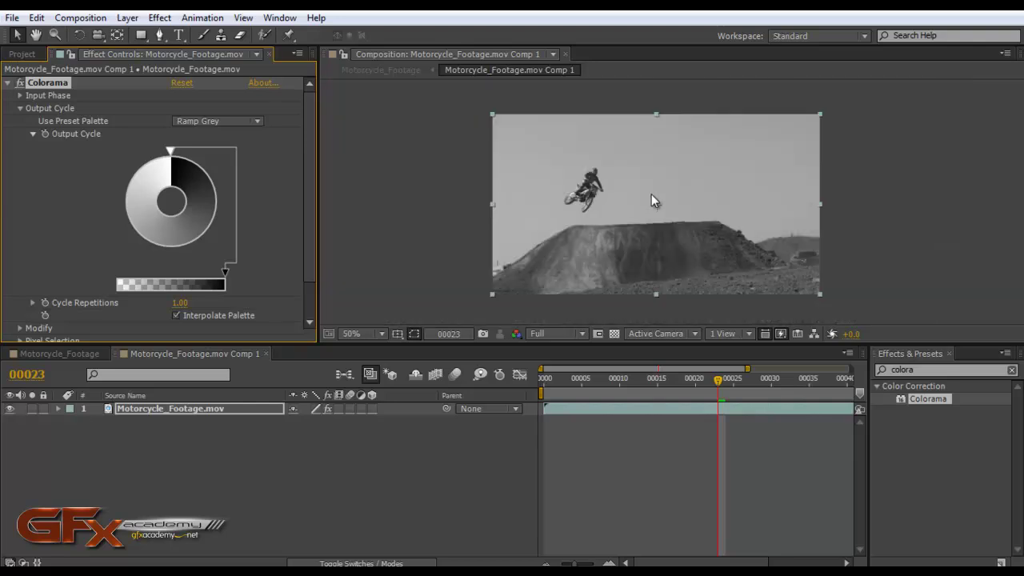
pyautogui.scroll(1, 651, 194)
pyautogui.moveTo(605, 212); pyautogui.dragTo(704, 203)
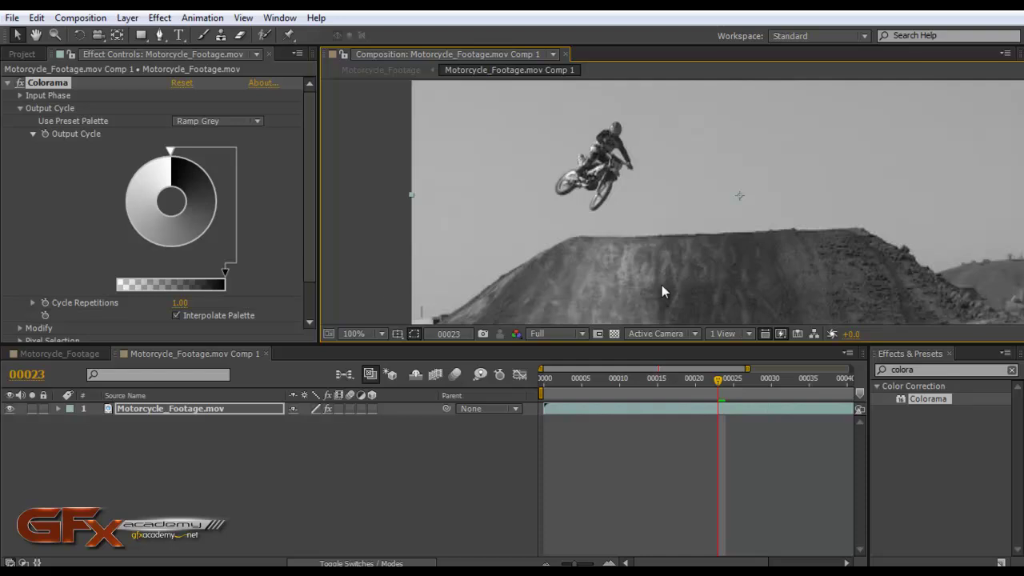
pyautogui.moveTo(662, 285); pyautogui.dragTo(616, 223)
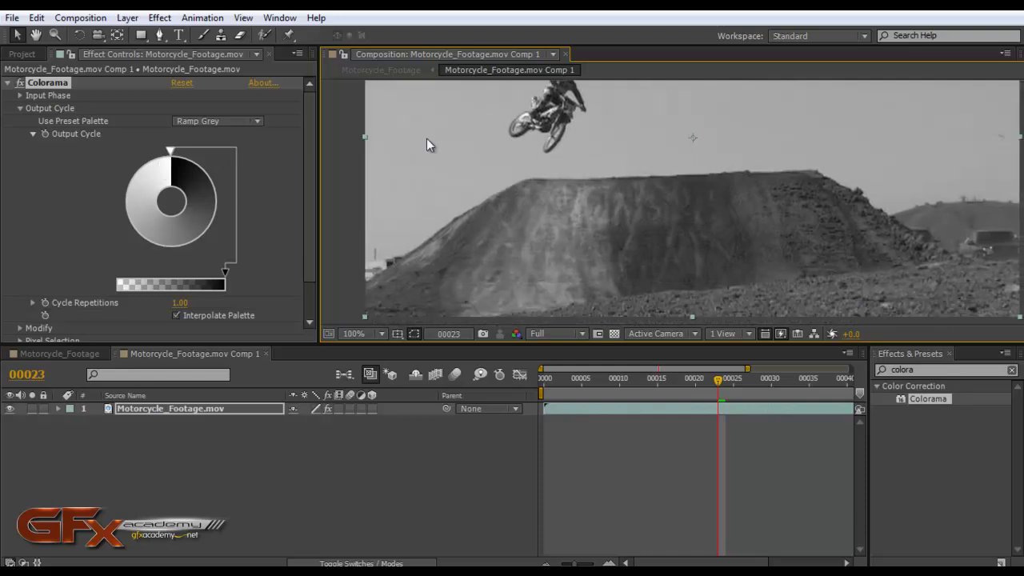
# Confirm white for the Output Cycle's top stop, add a black stop opposite it and shift that slightly clockwise.
pyautogui.doubleClick(170, 151)
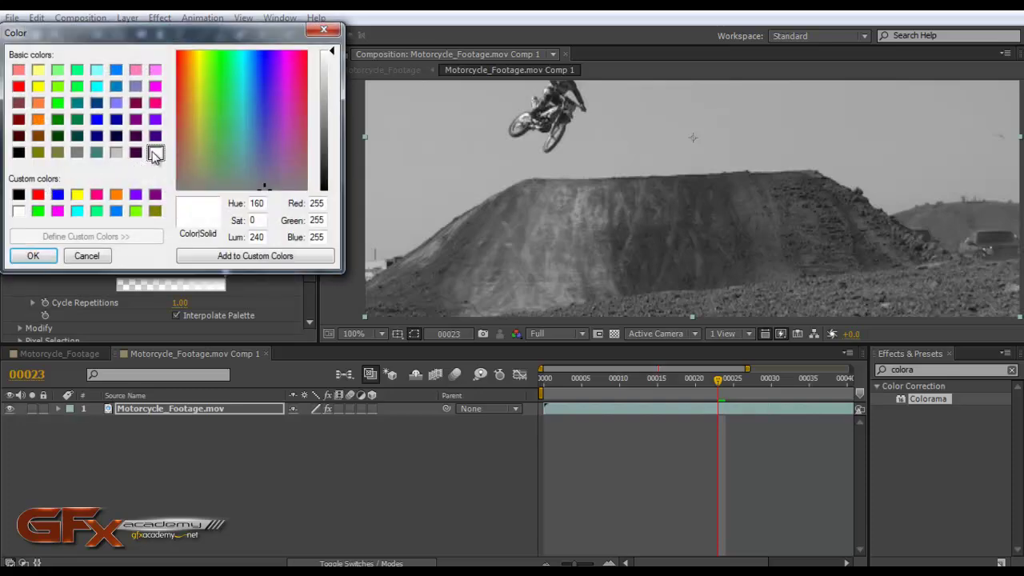
pyautogui.click(35, 257)
pyautogui.doubleClick(171, 250)
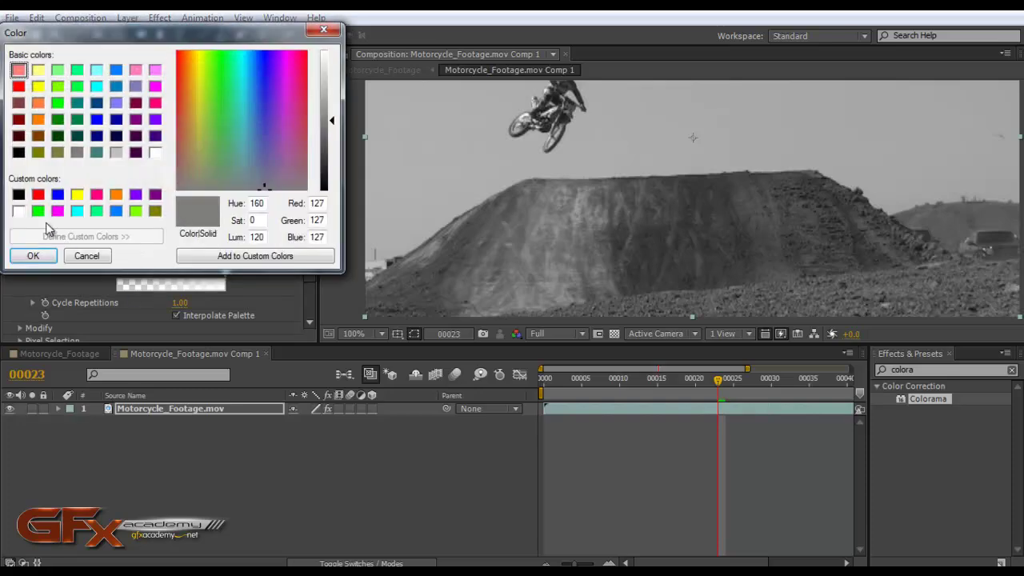
pyautogui.click(18, 197)
pyautogui.click(35, 256)
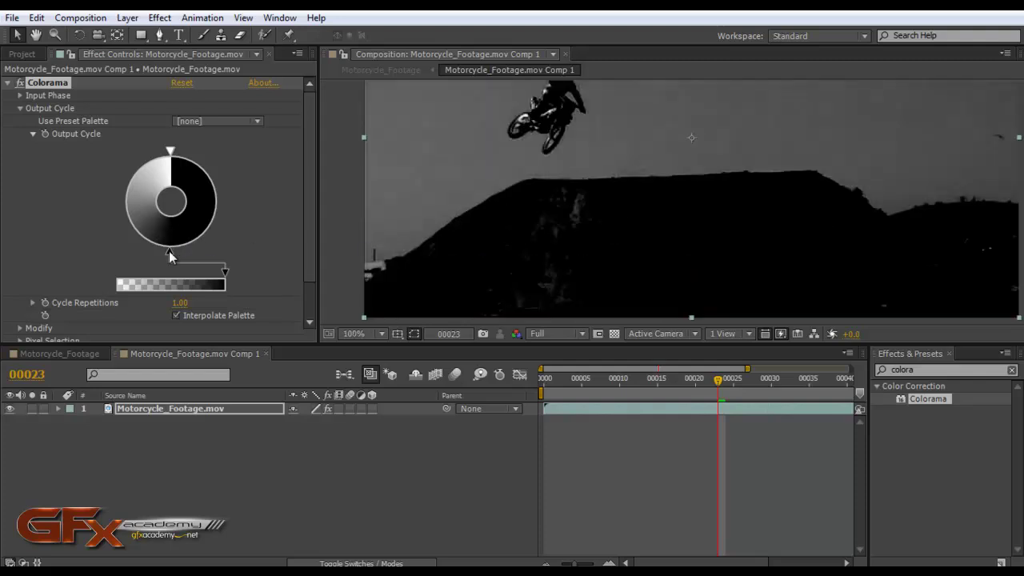
pyautogui.moveTo(169, 251)
pyautogui.mouseDown()
pyautogui.moveTo(149, 246)
pyautogui.moveTo(179, 248)
pyautogui.moveTo(155, 249)
pyautogui.mouseUp()
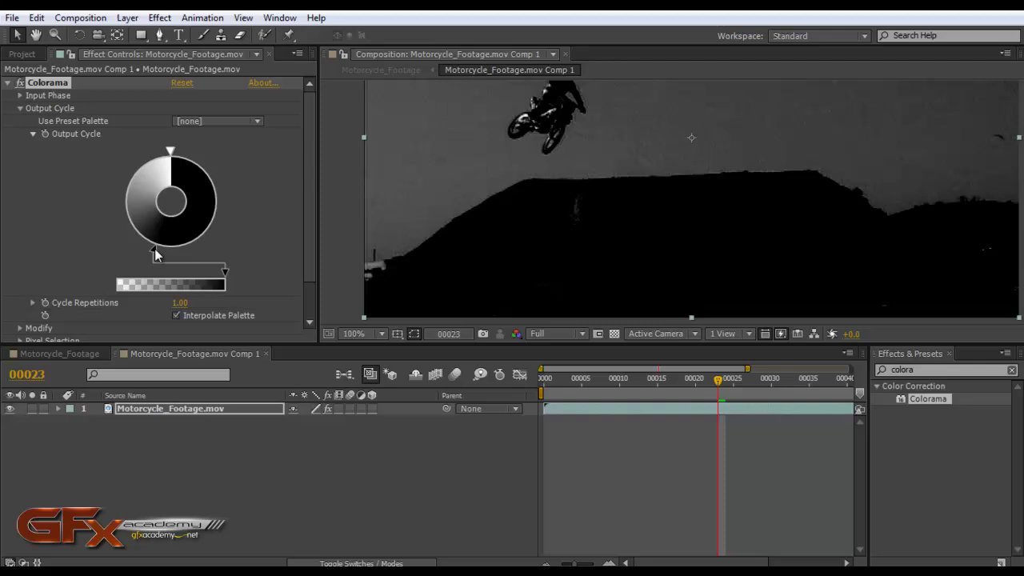
# Add a white stop to the Output Cycle and move it next to the black stop for a hard black-and-white matte.
pyautogui.doubleClick(124, 183)
pyautogui.click(22, 210)
pyautogui.click(34, 254)
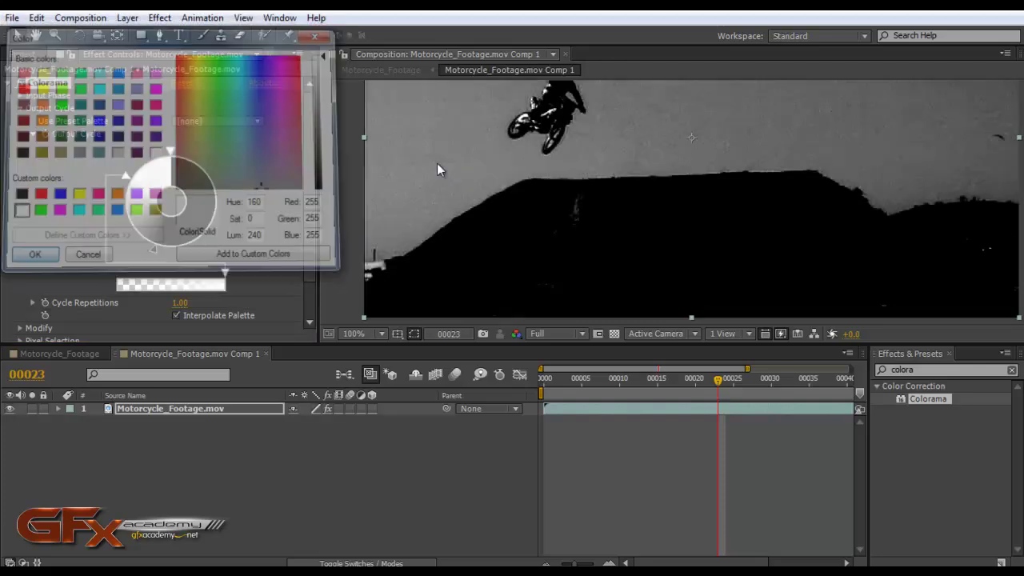
pyautogui.click(126, 175)
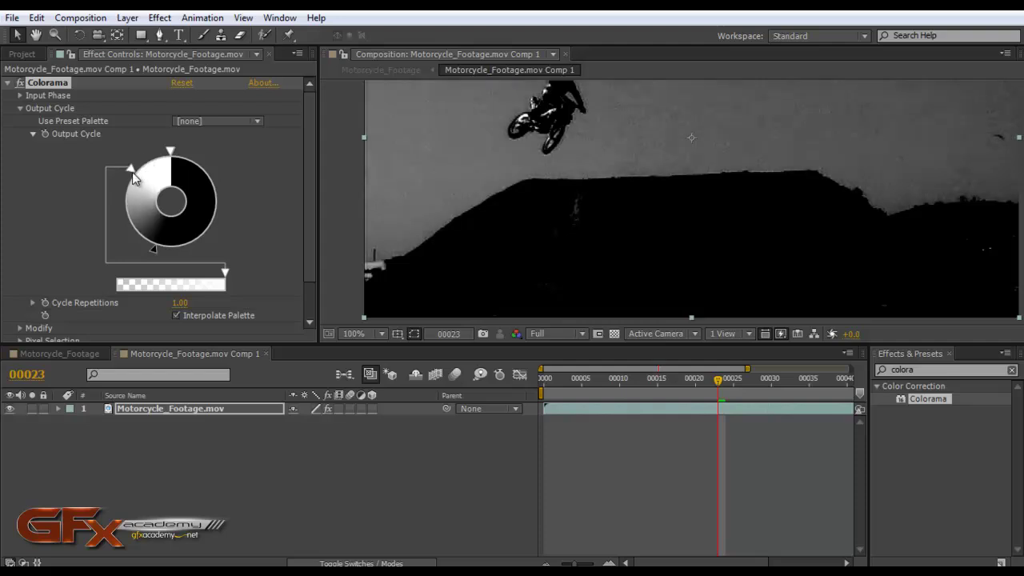
pyautogui.moveTo(132, 172)
pyautogui.mouseDown()
pyautogui.moveTo(127, 231)
pyautogui.moveTo(119, 217)
pyautogui.moveTo(154, 249)
pyautogui.moveTo(134, 235)
pyautogui.mouseUp()
pyautogui.scroll(-2, 768, 182)
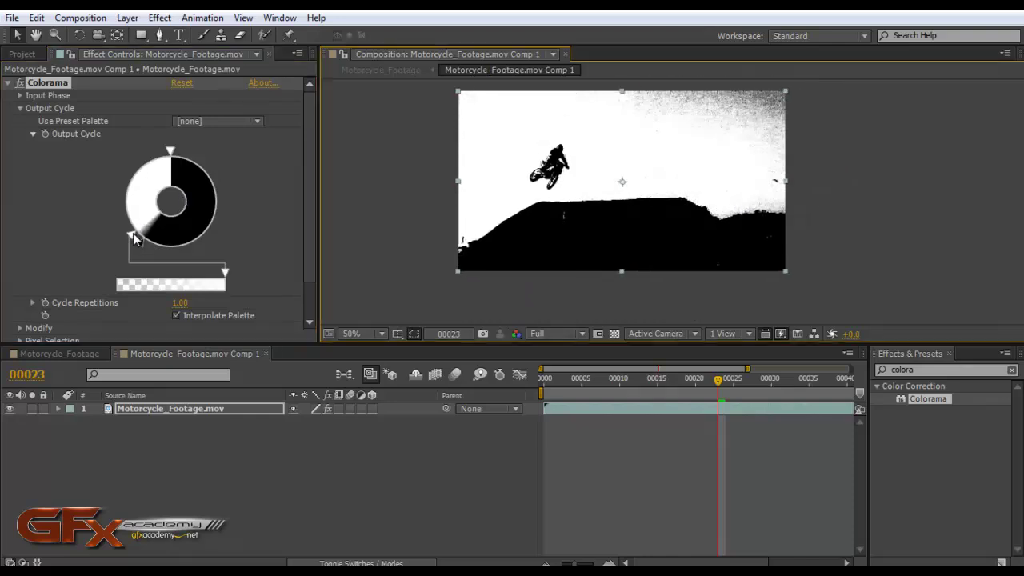
# Try adding an extra white stop and an extra black stop to the Output Cycle, pulling each off the wheel again.
pyautogui.doubleClick(134, 195)
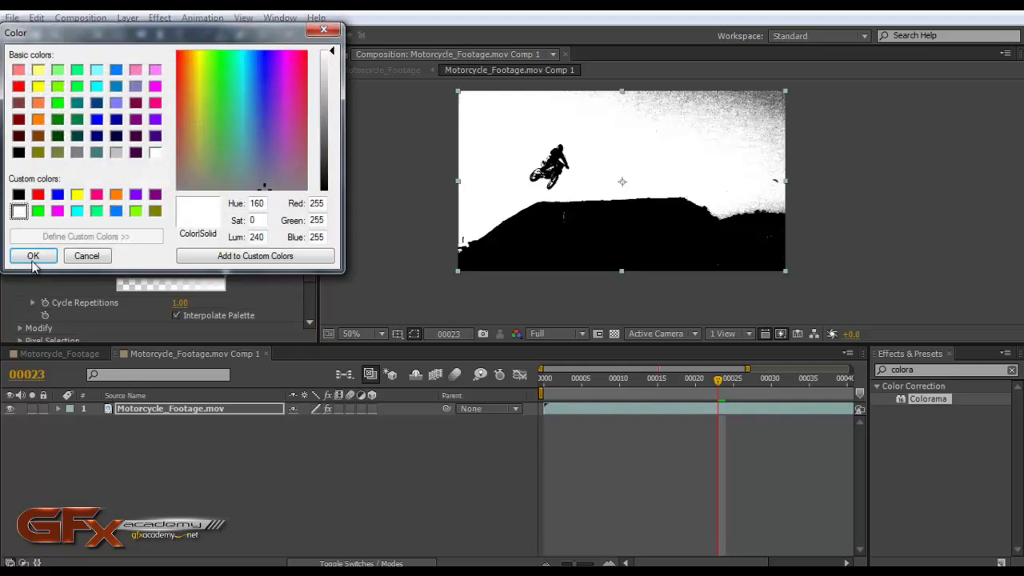
pyautogui.click(36, 251)
pyautogui.moveTo(131, 168)
pyautogui.mouseDown()
pyautogui.moveTo(115, 201)
pyautogui.moveTo(100, 168)
pyautogui.mouseUp()
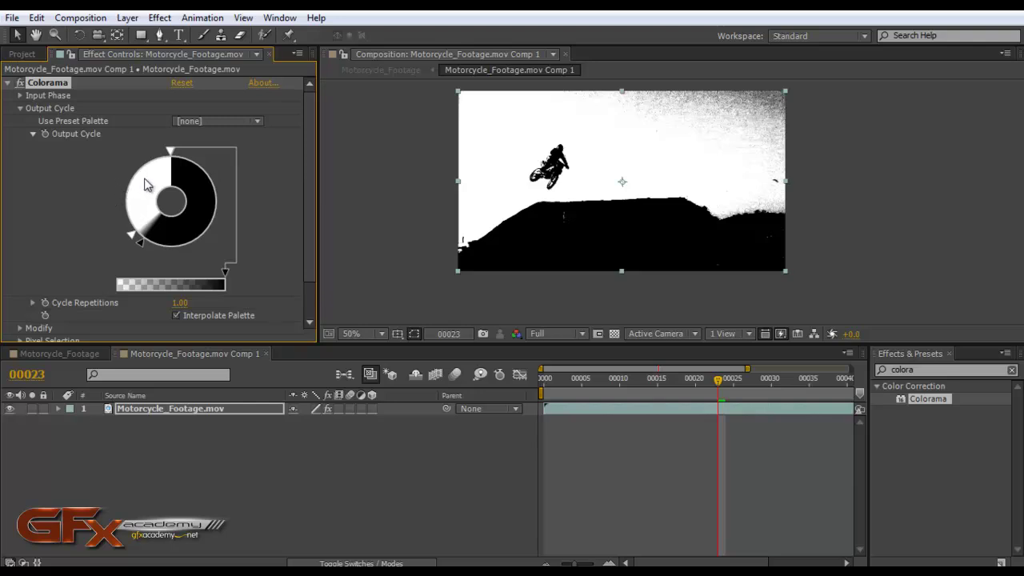
pyautogui.doubleClick(137, 189)
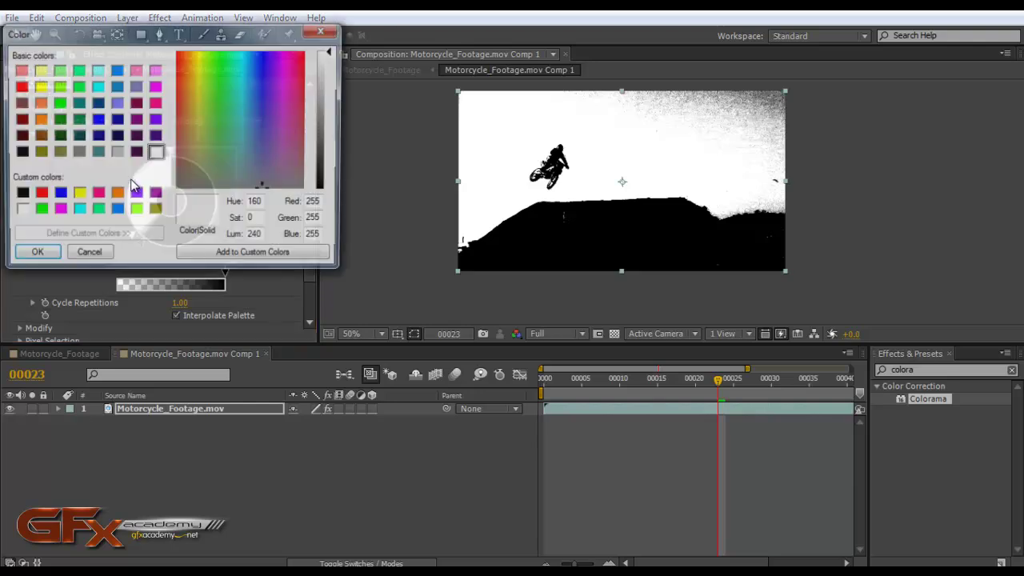
pyautogui.click(18, 194)
pyautogui.click(33, 256)
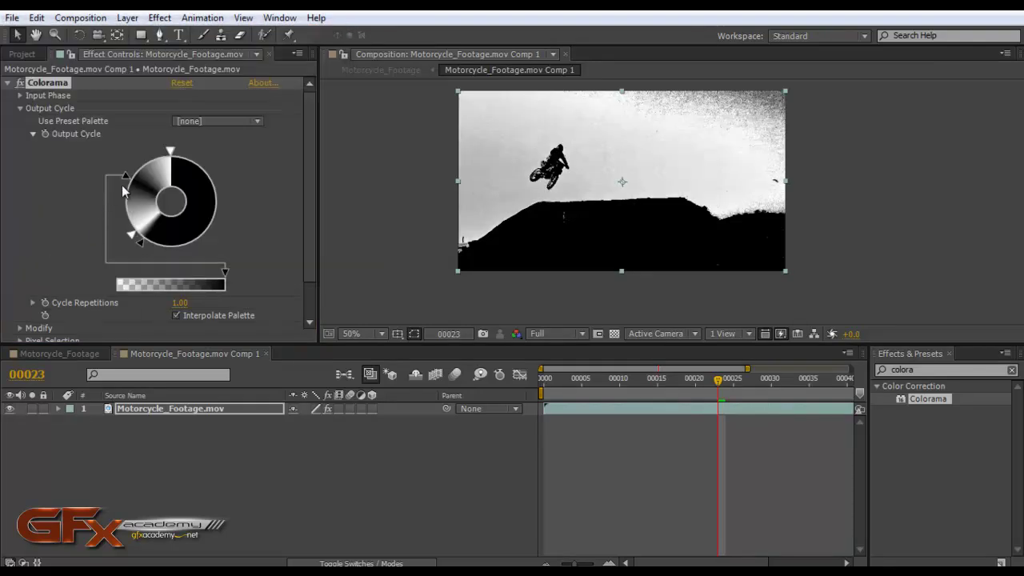
pyautogui.moveTo(128, 186)
pyautogui.mouseDown()
pyautogui.moveTo(118, 235)
pyautogui.moveTo(169, 254)
pyautogui.moveTo(136, 241)
pyautogui.moveTo(120, 213)
pyautogui.mouseUp()
# Readjust the lower white and black stops close together so the sky turns solid white, and check the hill's edge.
pyautogui.click(132, 235)
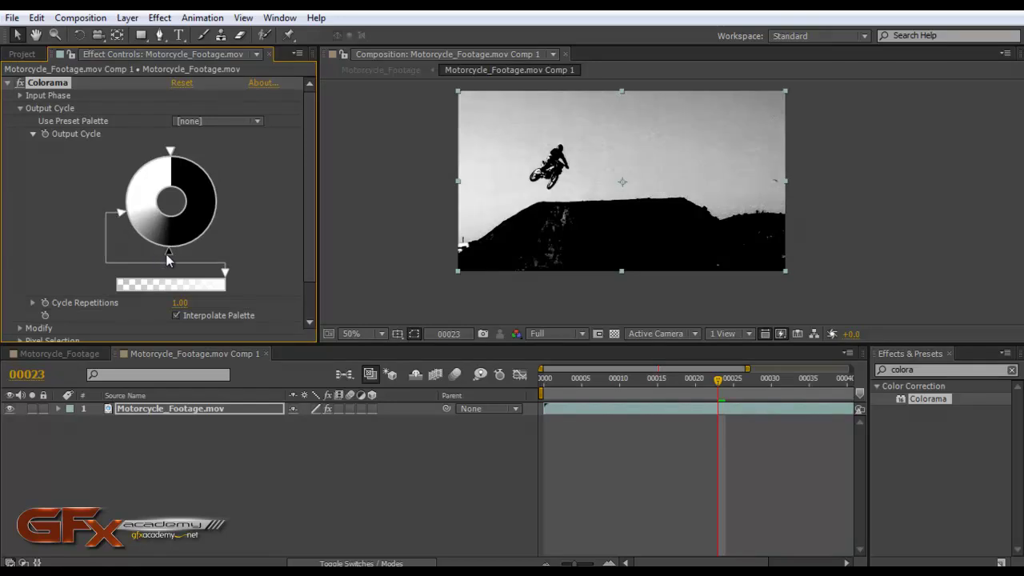
pyautogui.moveTo(165, 254)
pyautogui.mouseDown()
pyautogui.moveTo(141, 247)
pyautogui.moveTo(113, 212)
pyautogui.moveTo(133, 241)
pyautogui.mouseUp()
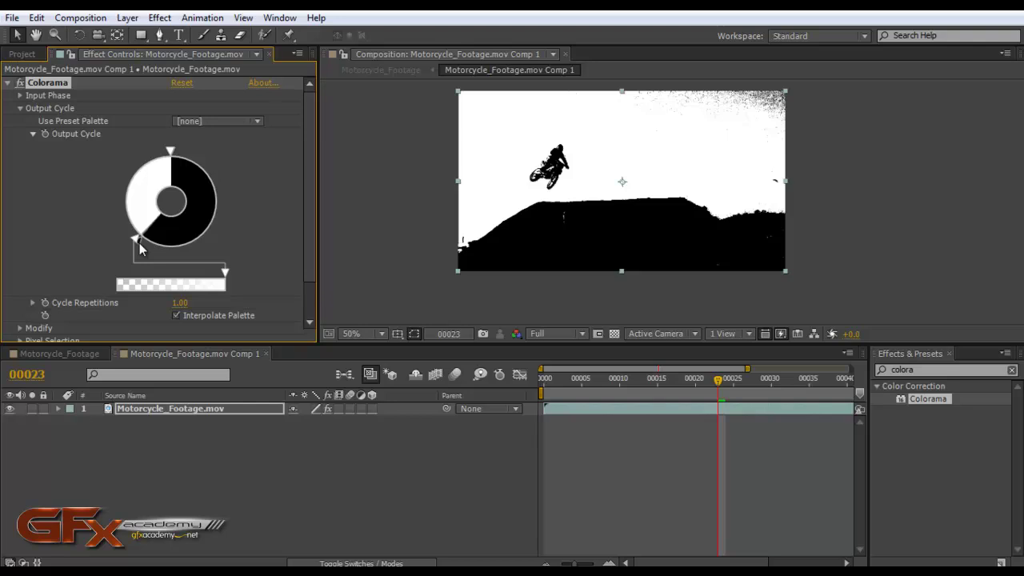
pyautogui.moveTo(139, 240); pyautogui.dragTo(147, 248)
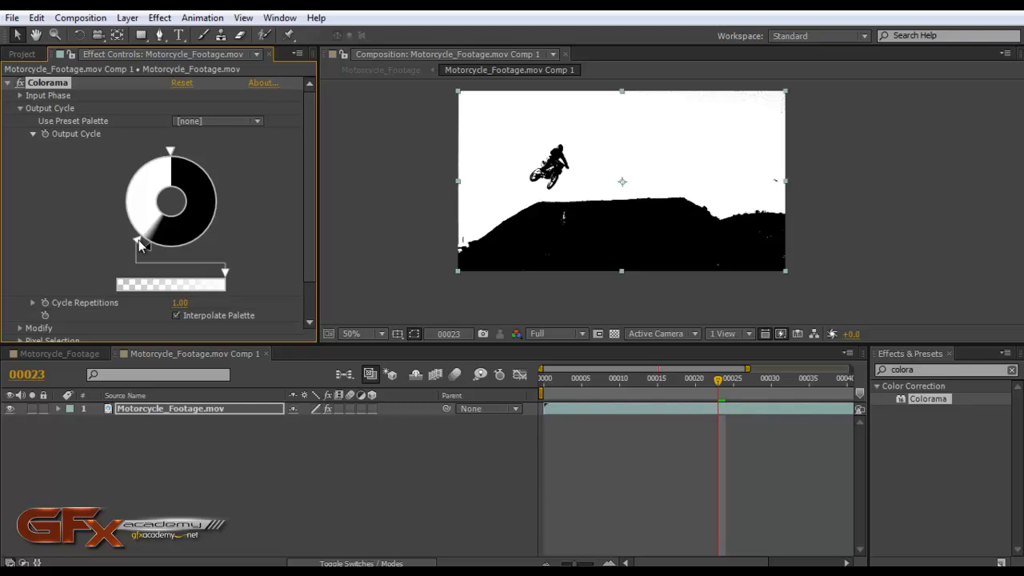
pyautogui.click(160, 472)
pyautogui.scroll(3, 628, 196)
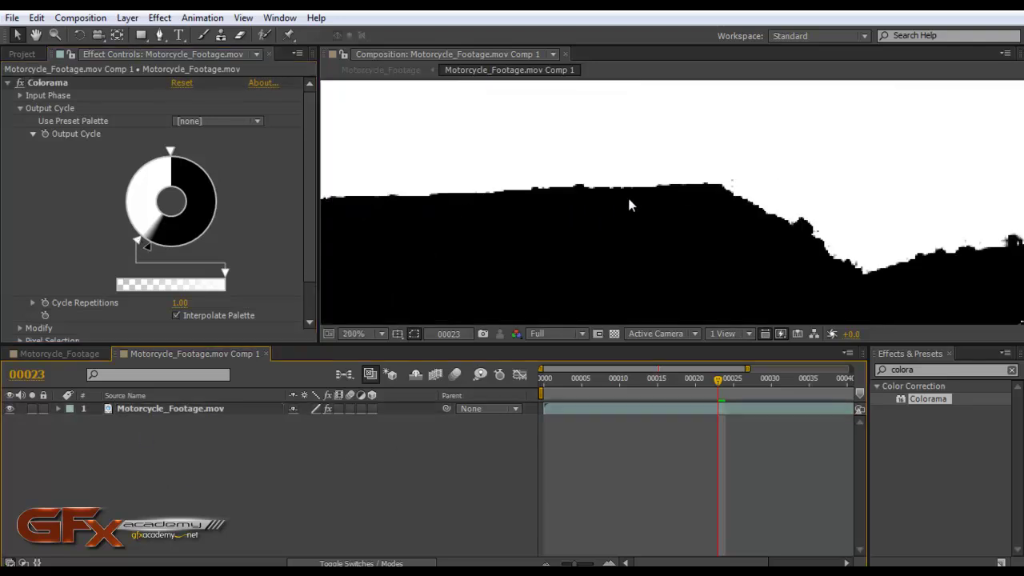
pyautogui.scroll(-2, 624, 207)
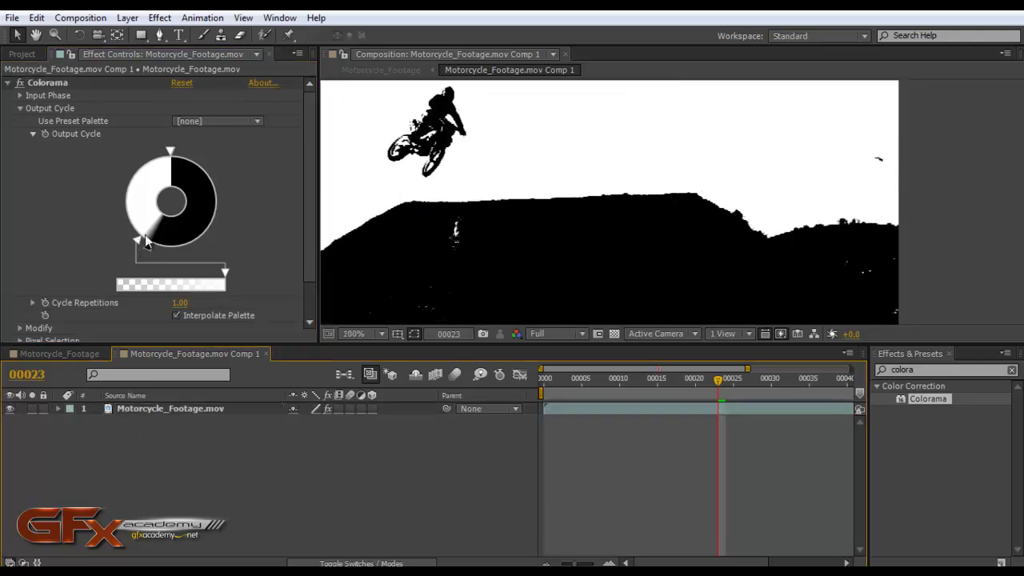
# Test shifting the Output Cycle's top white stop, restore it, and move the lower white stop slightly away from the black one.
pyautogui.moveTo(170, 150)
pyautogui.mouseDown()
pyautogui.moveTo(136, 172)
pyautogui.moveTo(164, 146)
pyautogui.moveTo(192, 152)
pyautogui.moveTo(170, 152)
pyautogui.mouseUp()
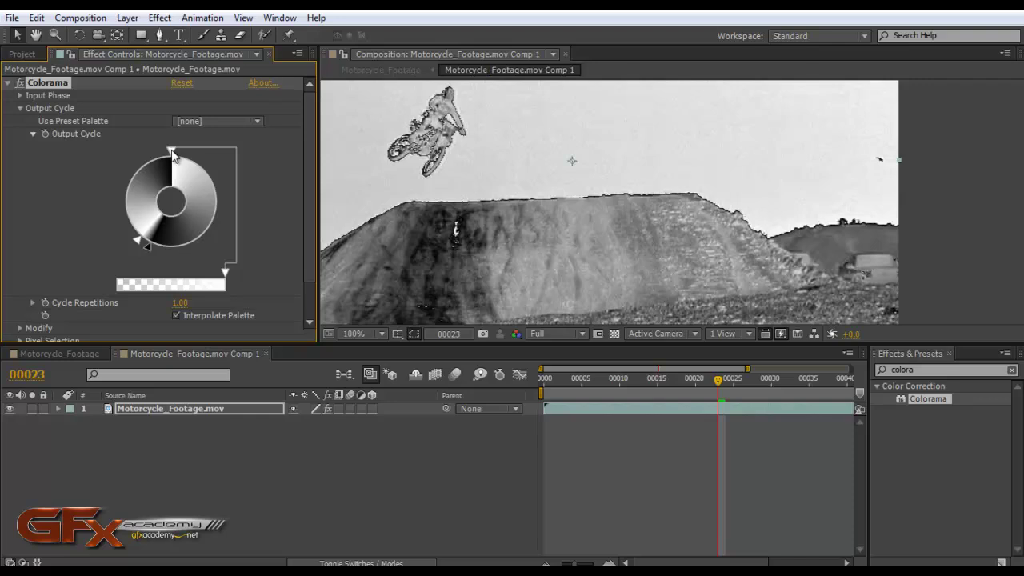
pyautogui.moveTo(173, 156); pyautogui.dragTo(170, 152)
pyautogui.scroll(-2, 454, 172)
pyautogui.scroll(2, 497, 178)
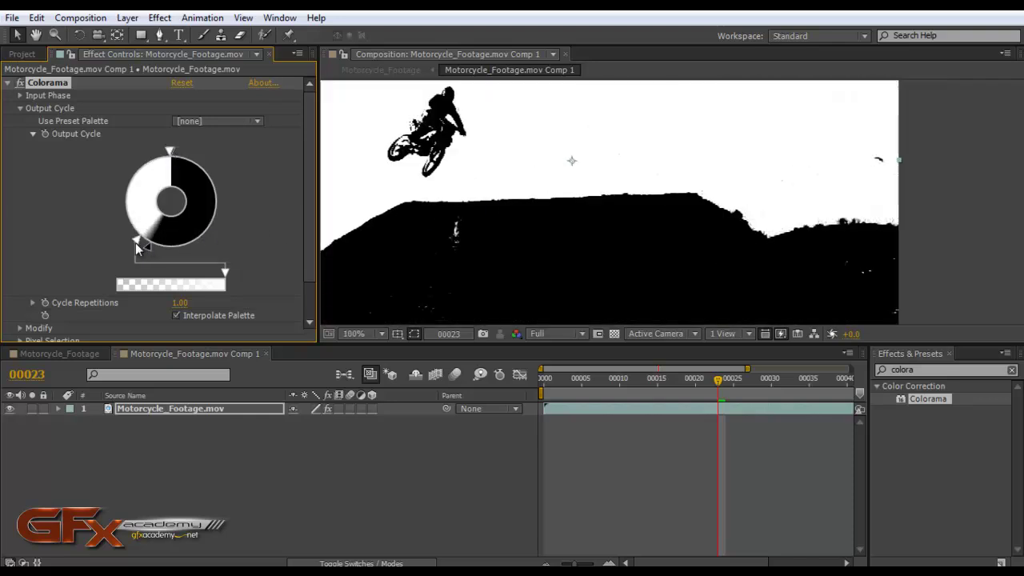
pyautogui.moveTo(137, 240)
pyautogui.mouseDown()
pyautogui.moveTo(113, 217)
pyautogui.moveTo(133, 238)
pyautogui.mouseUp()
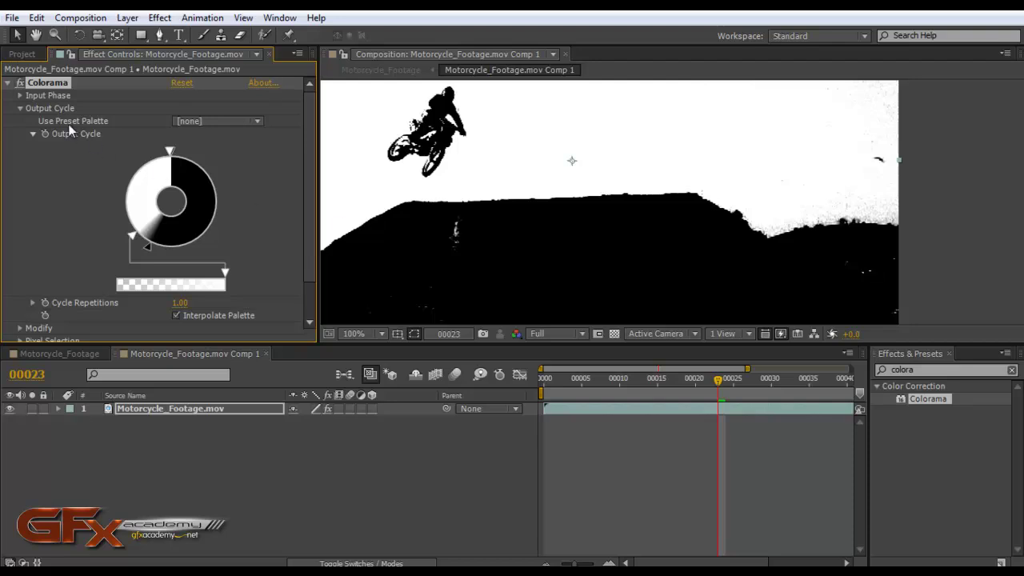
# Collapse the Colorama settings and apply the Levels effect to the footage layer.
pyautogui.click(9, 83)
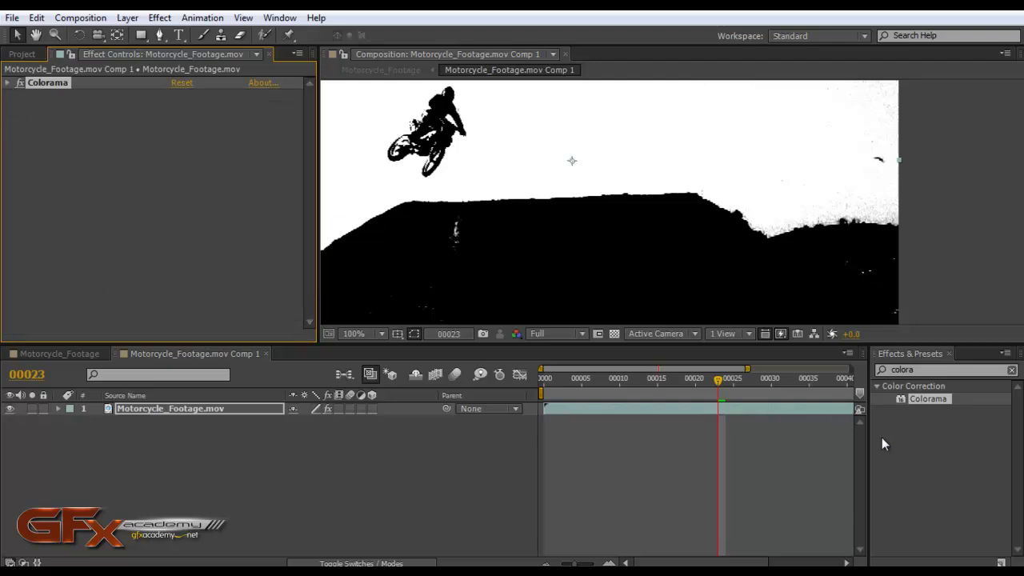
pyautogui.click(924, 370)
pyautogui.write('level')
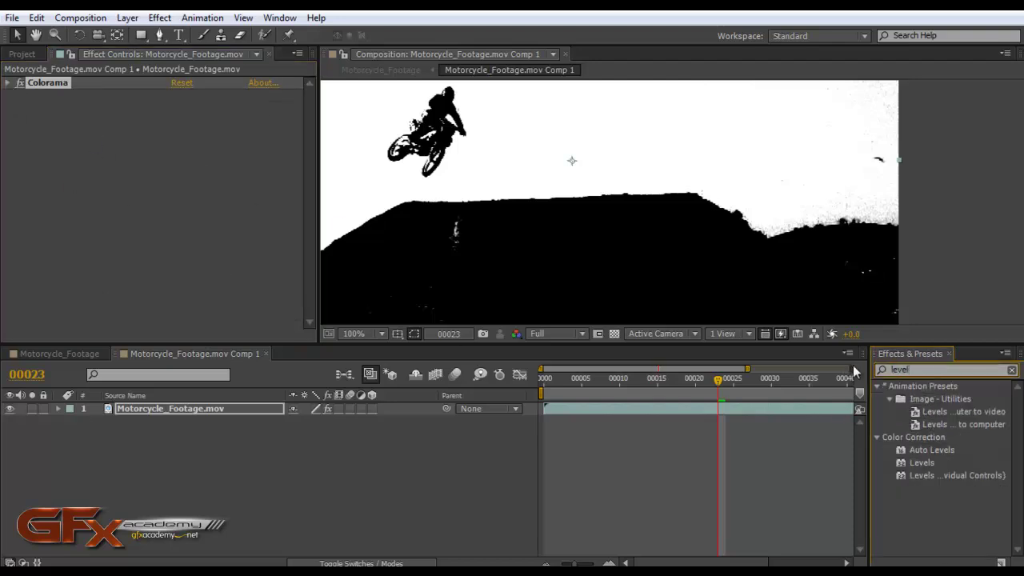
pyautogui.doubleClick(922, 463)
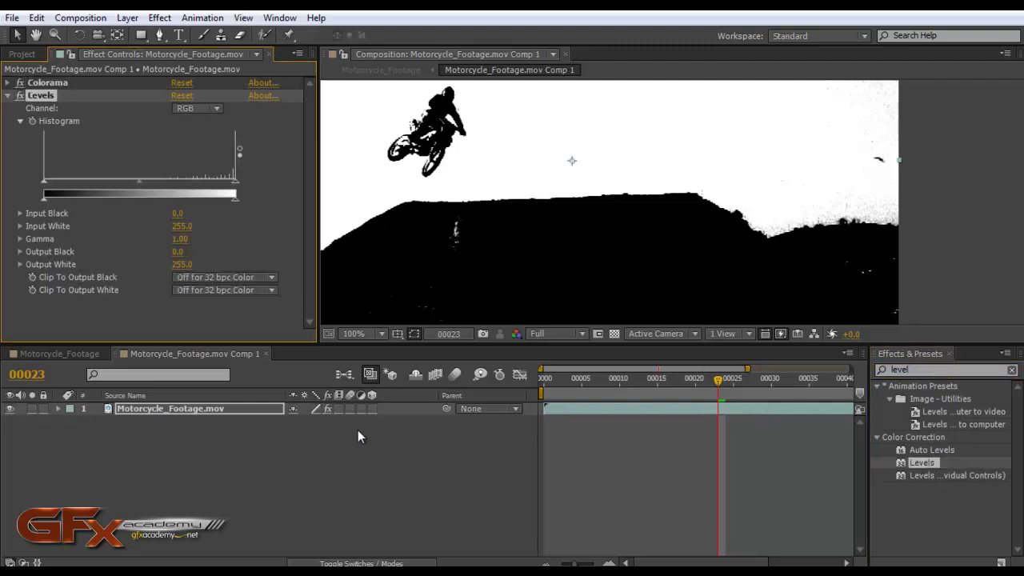
# Disable Colorama and set Levels Input White to 201 and Input Black to 30 on the original footage.
pyautogui.click(20, 83)
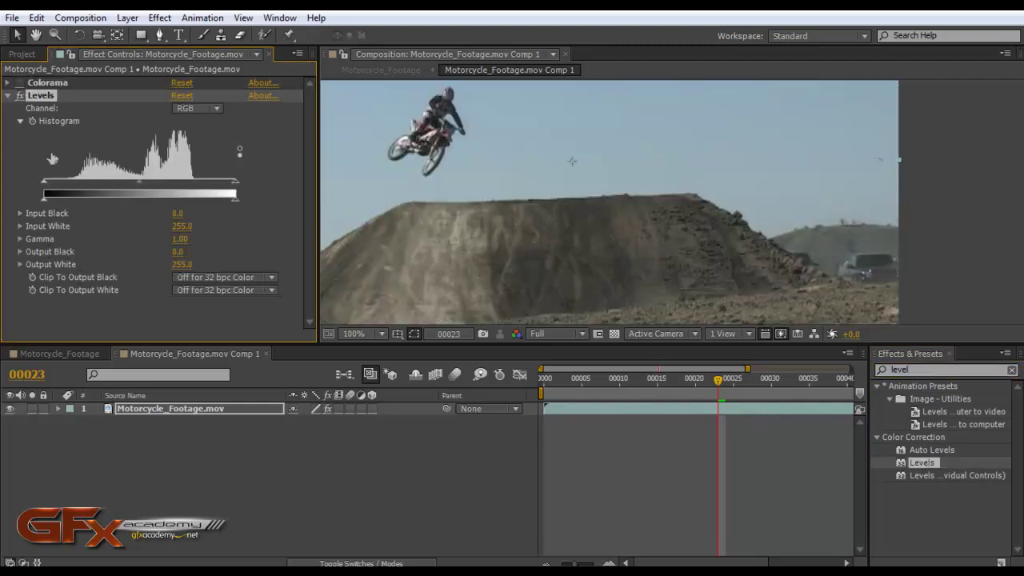
pyautogui.moveTo(235, 187); pyautogui.dragTo(194, 187)
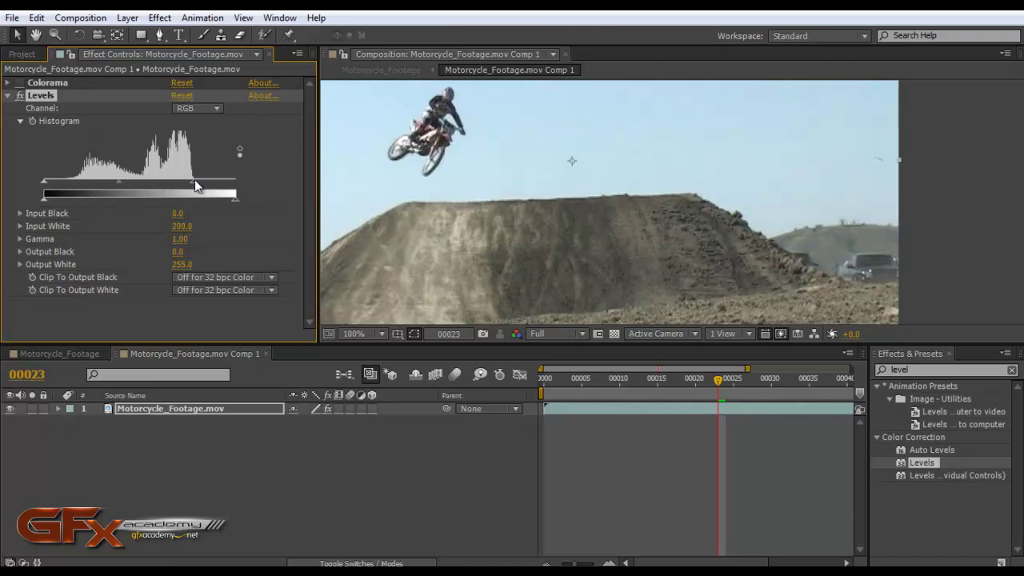
pyautogui.moveTo(42, 186); pyautogui.dragTo(68, 189)
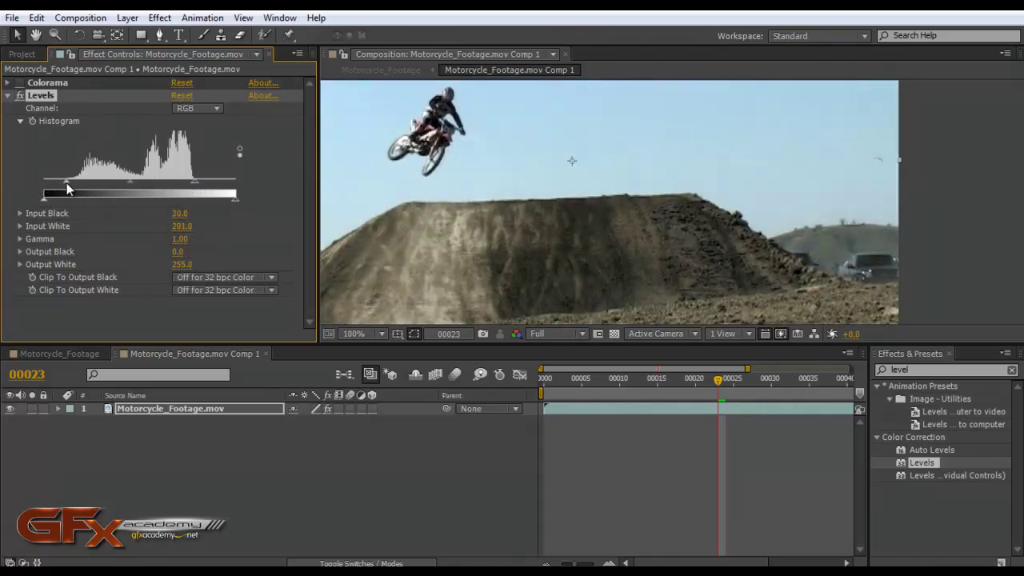
# Collapse the Levels settings, move Colorama below Levels in the effect order, and re-enable Colorama.
pyautogui.click(8, 95)
pyautogui.moveTo(53, 85); pyautogui.dragTo(22, 126)
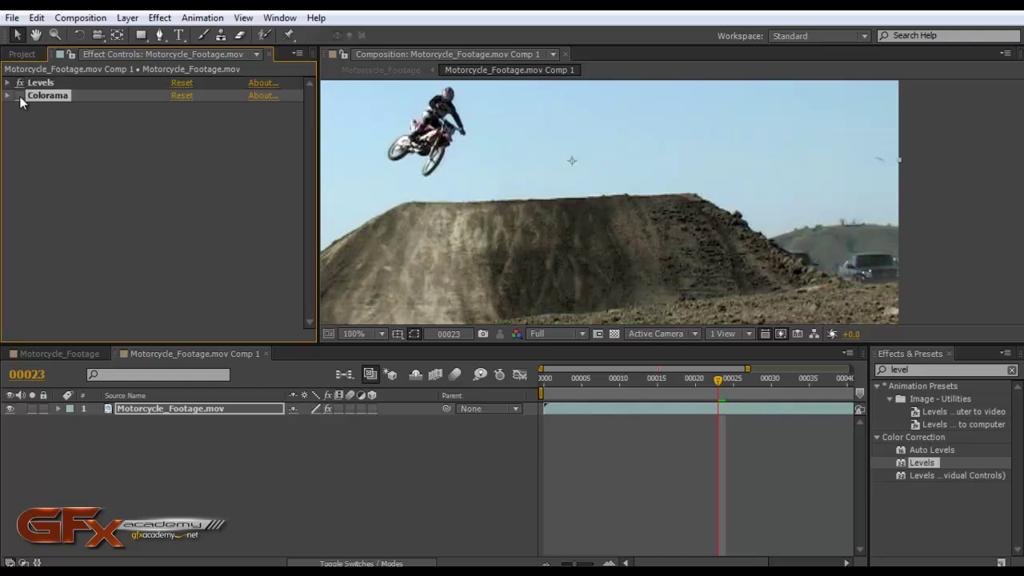
pyautogui.click(20, 96)
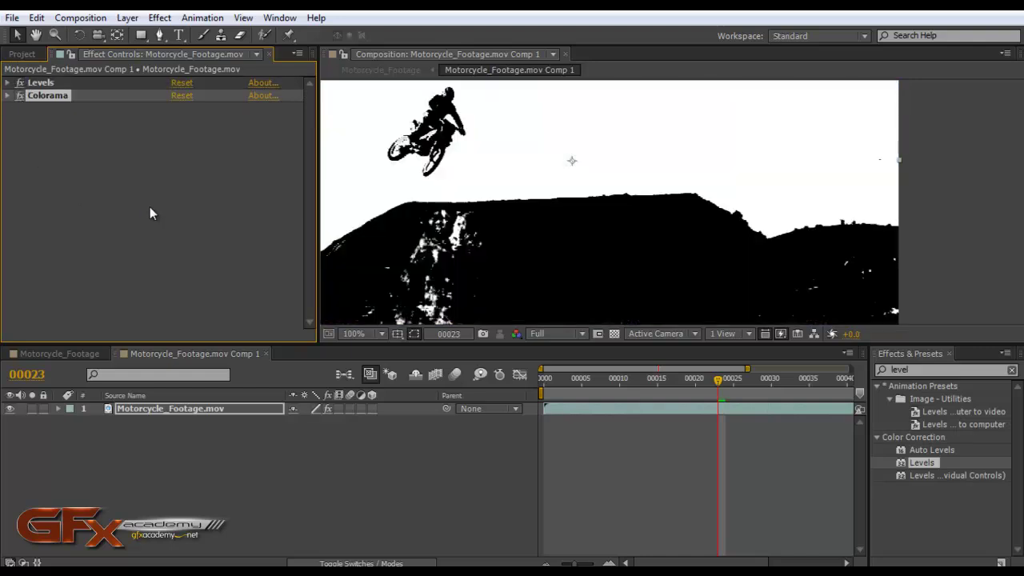
# Expand Colorama's settings and test different positions and wider gaps for the Output Cycle's lower white and black stops.
pyautogui.click(7, 95)
pyautogui.scroll(-2, 514, 212)
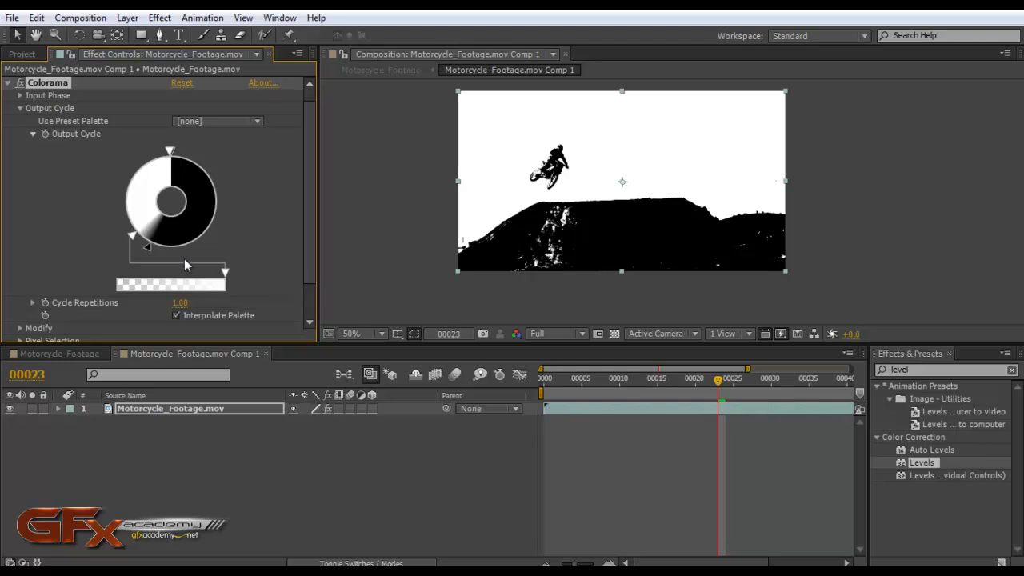
pyautogui.moveTo(144, 251); pyautogui.dragTo(127, 213)
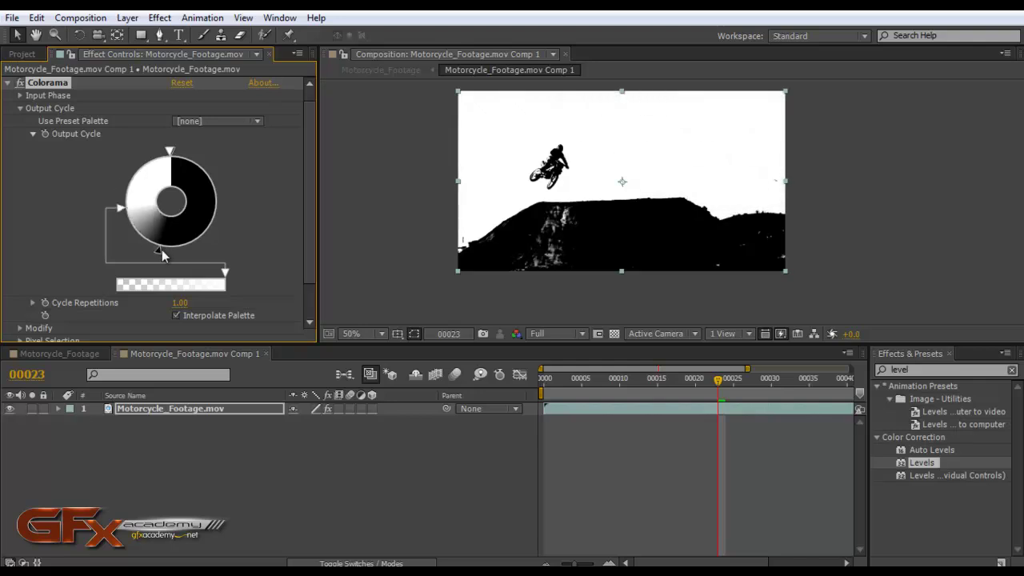
pyautogui.click(160, 250)
pyautogui.moveTo(158, 250); pyautogui.dragTo(123, 188)
pyautogui.click(126, 228)
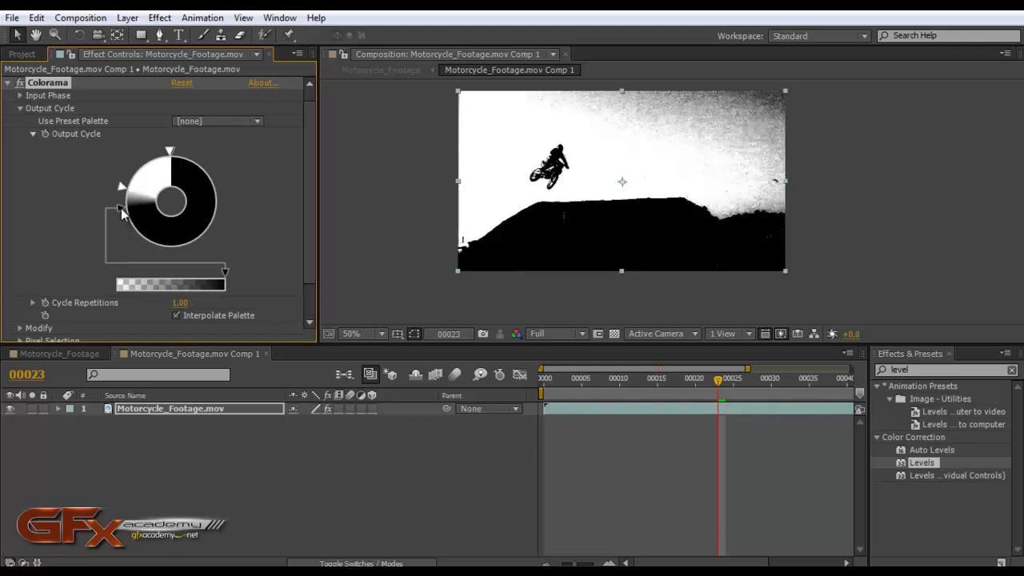
pyautogui.moveTo(126, 229); pyautogui.dragTo(133, 251)
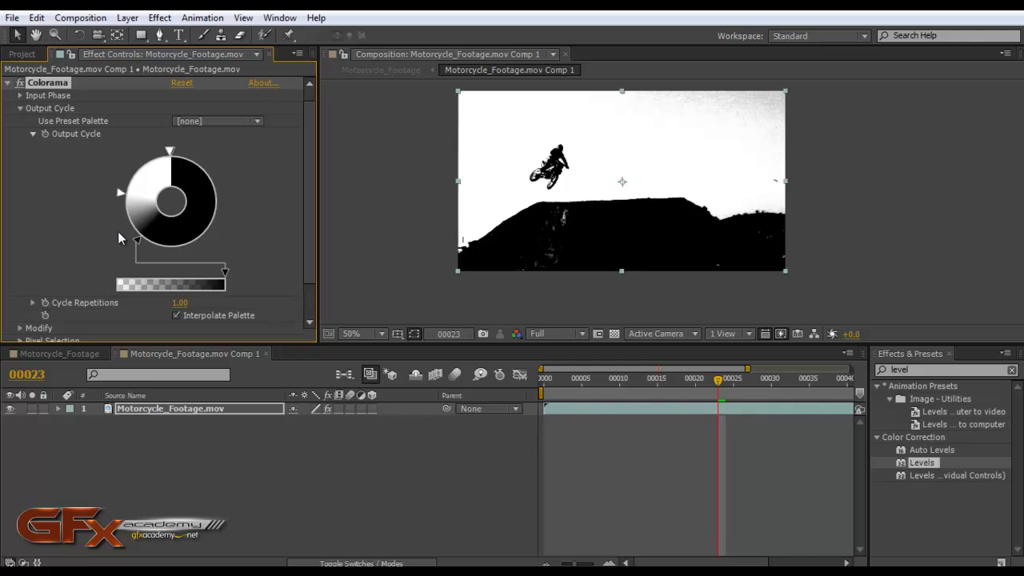
# Bring the lower white and black Output Cycle stops almost together near the wheel's nine o'clock position for a hard-edged matte.
pyautogui.click(121, 196)
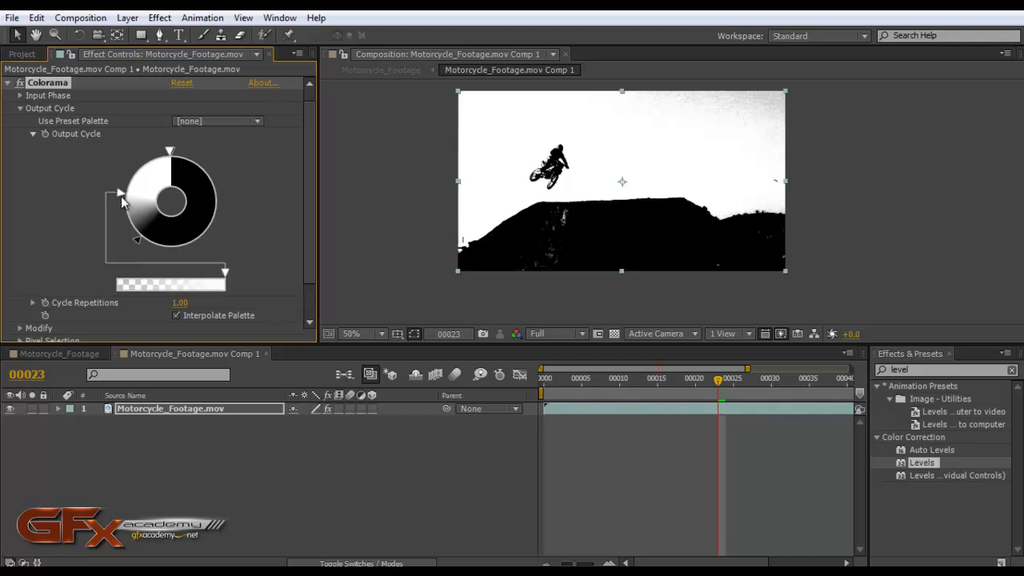
pyautogui.moveTo(121, 192)
pyautogui.mouseDown()
pyautogui.moveTo(123, 235)
pyautogui.moveTo(126, 174)
pyautogui.mouseUp()
pyautogui.moveTo(140, 240); pyautogui.dragTo(116, 205)
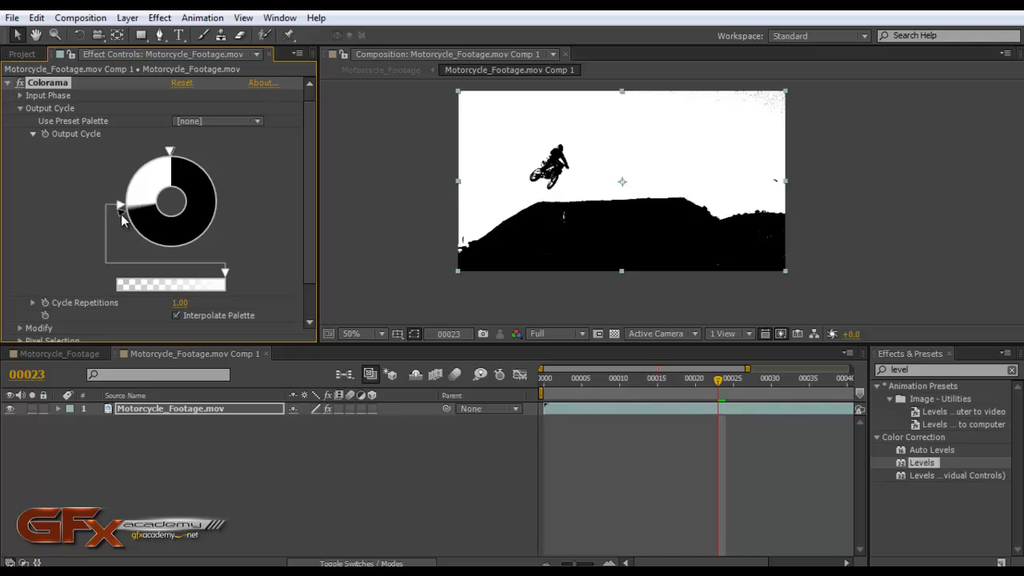
pyautogui.moveTo(121, 214); pyautogui.dragTo(118, 207)
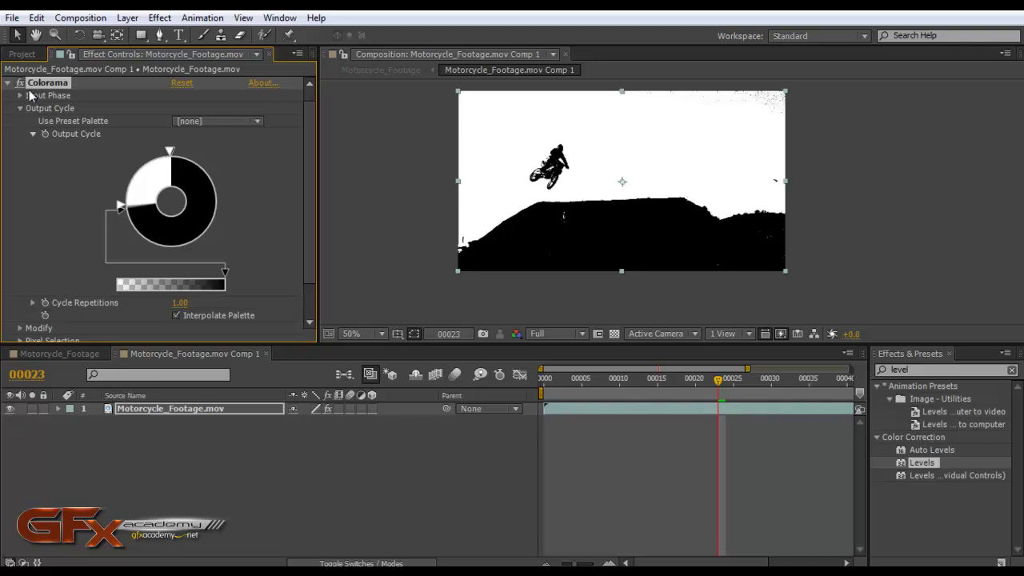
# In the Motorcycle_Footage composition, try Luma Matte on layer 4, and set its track matte to Luma Inverted Matte "Motorcycle_Footage.mov Comp 1".
pyautogui.click(24, 55)
pyautogui.click(40, 353)
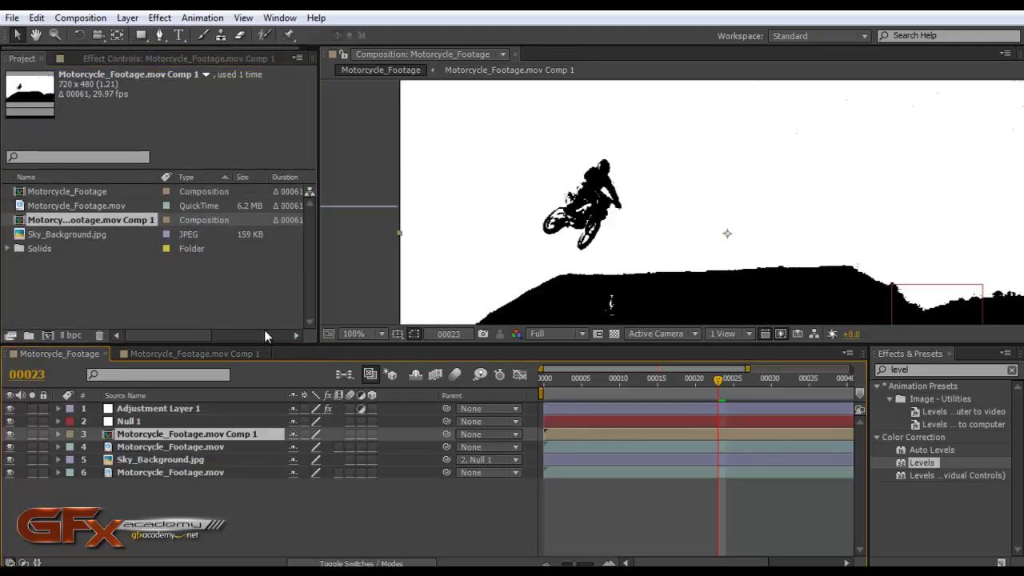
pyautogui.click(133, 448)
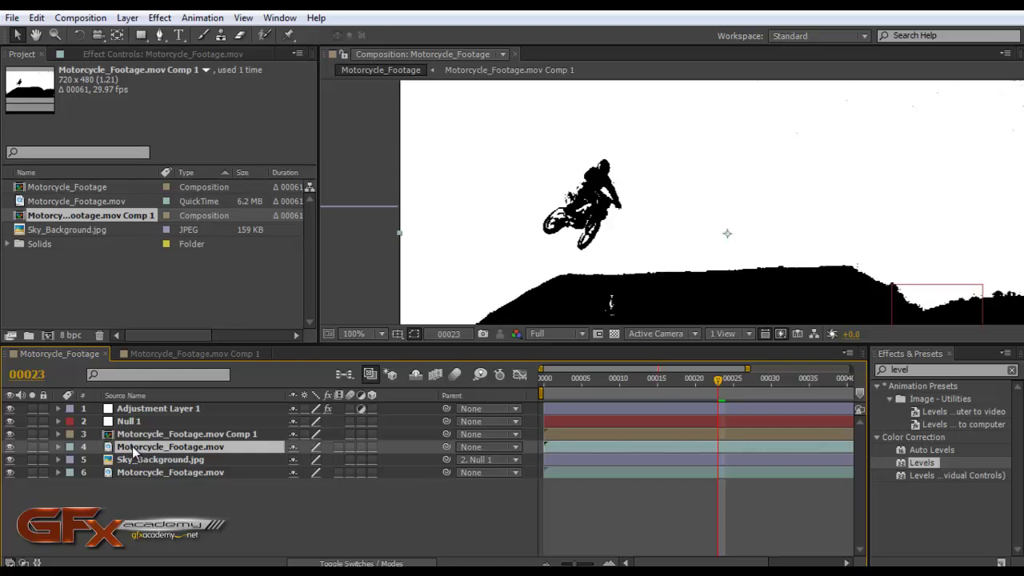
pyautogui.press('F4')
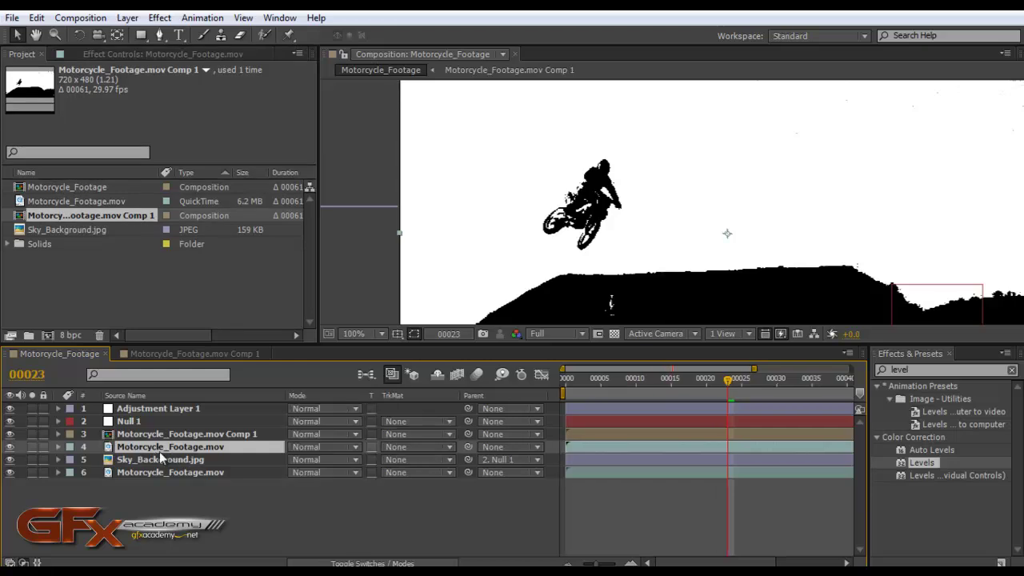
pyautogui.click(383, 449)
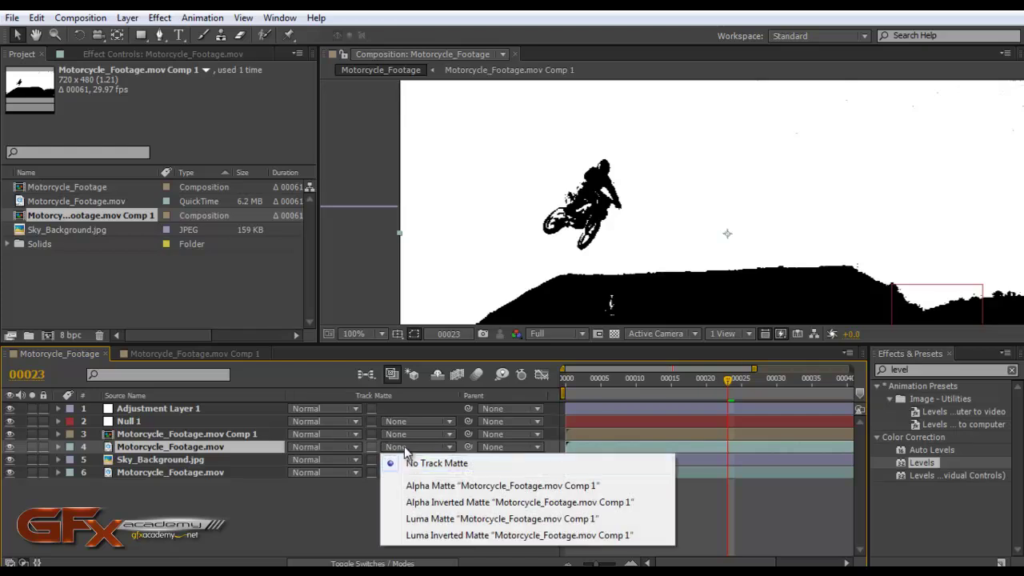
pyautogui.click(424, 520)
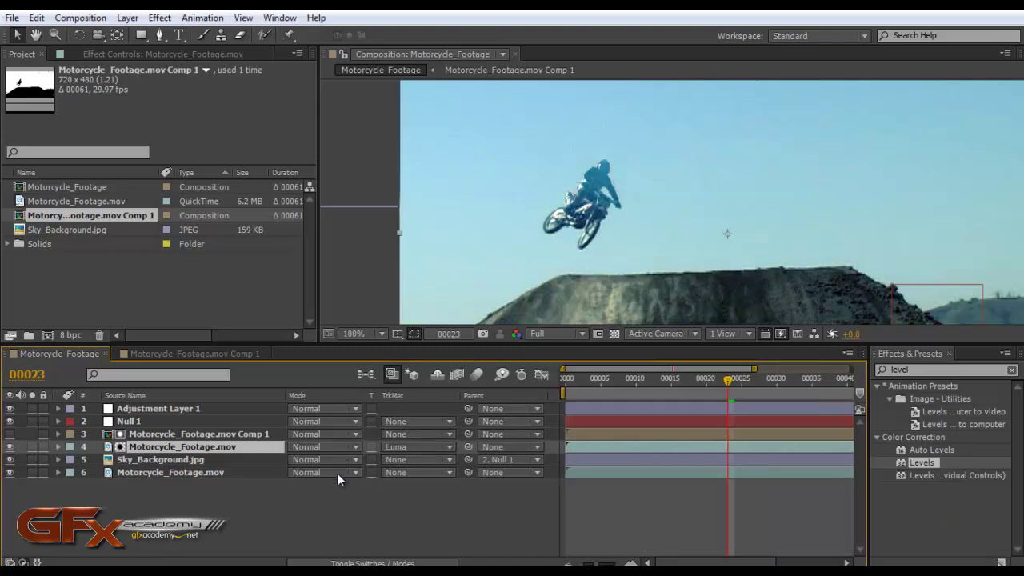
pyautogui.click(397, 445)
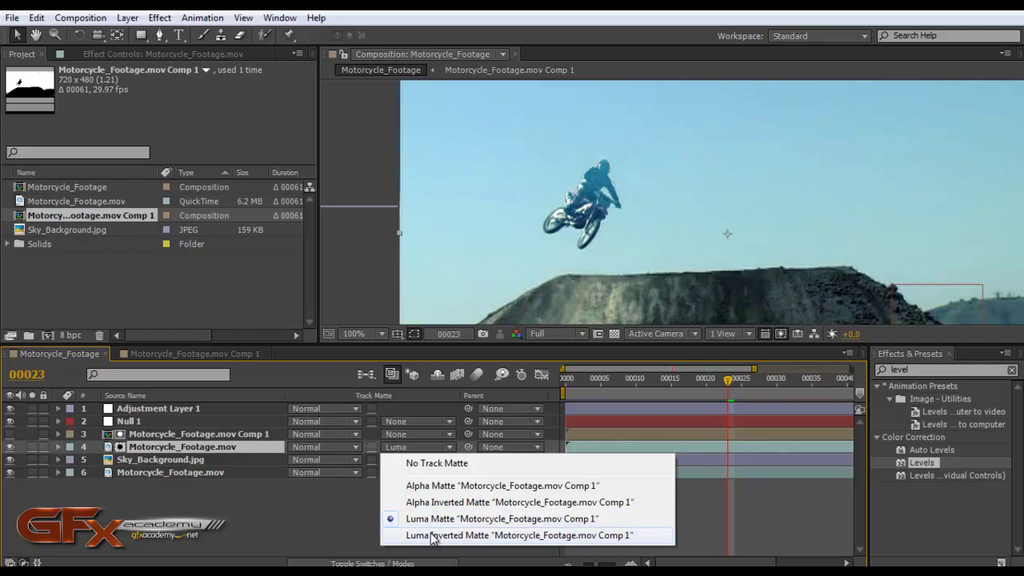
pyautogui.click(432, 532)
# Scrub through the full timeline to check the rider and hill against the replaced sky.
pyautogui.scroll(-2, 628, 236)
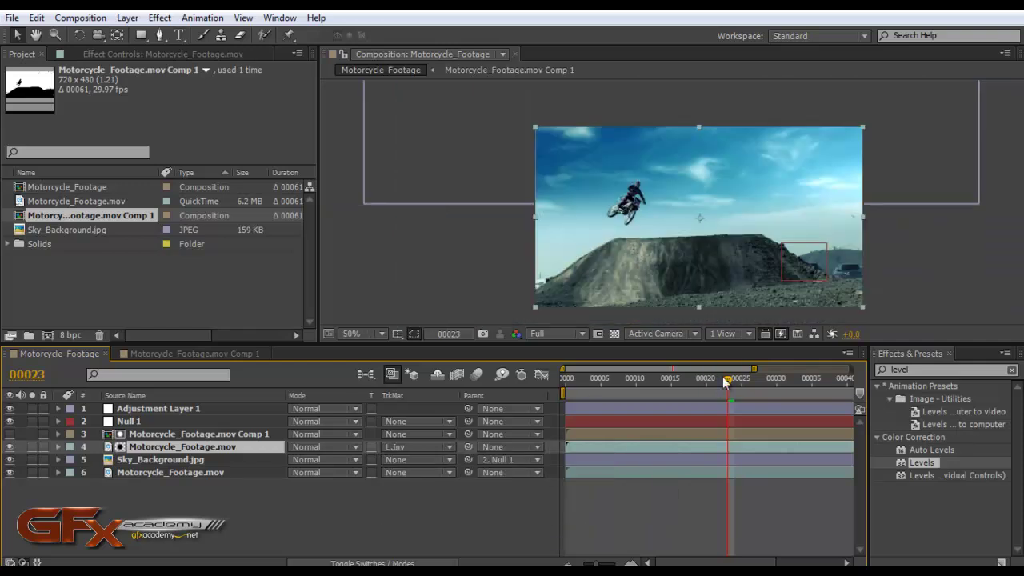
pyautogui.moveTo(728, 387); pyautogui.dragTo(827, 408)
pyautogui.moveTo(589, 563); pyautogui.dragTo(532, 561)
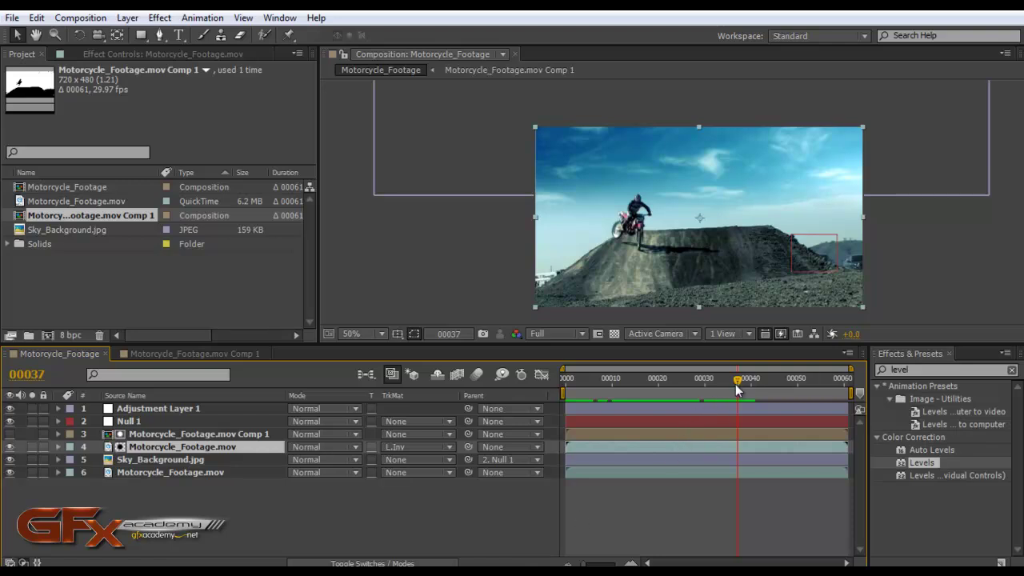
pyautogui.moveTo(740, 391); pyautogui.dragTo(665, 396)
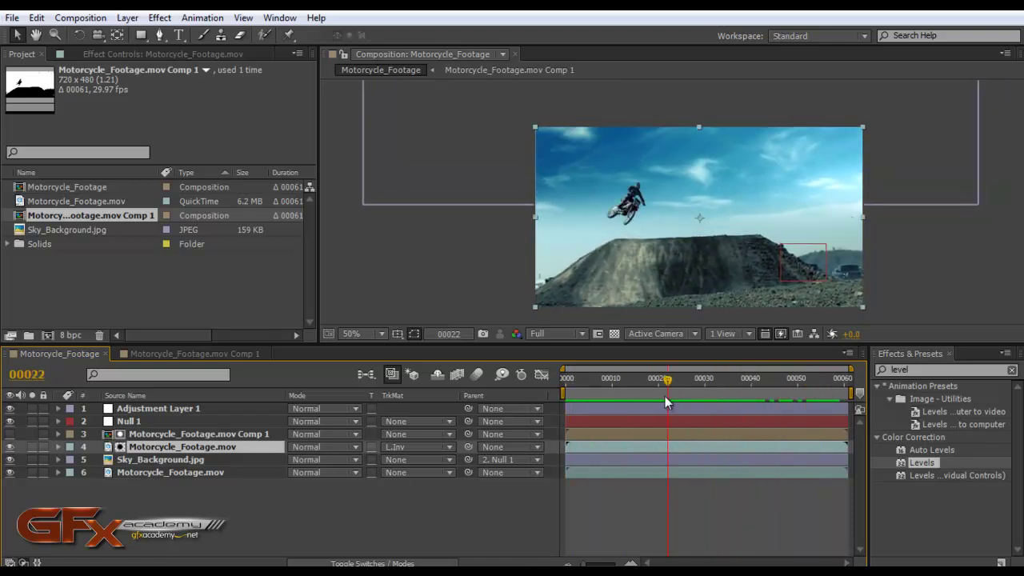